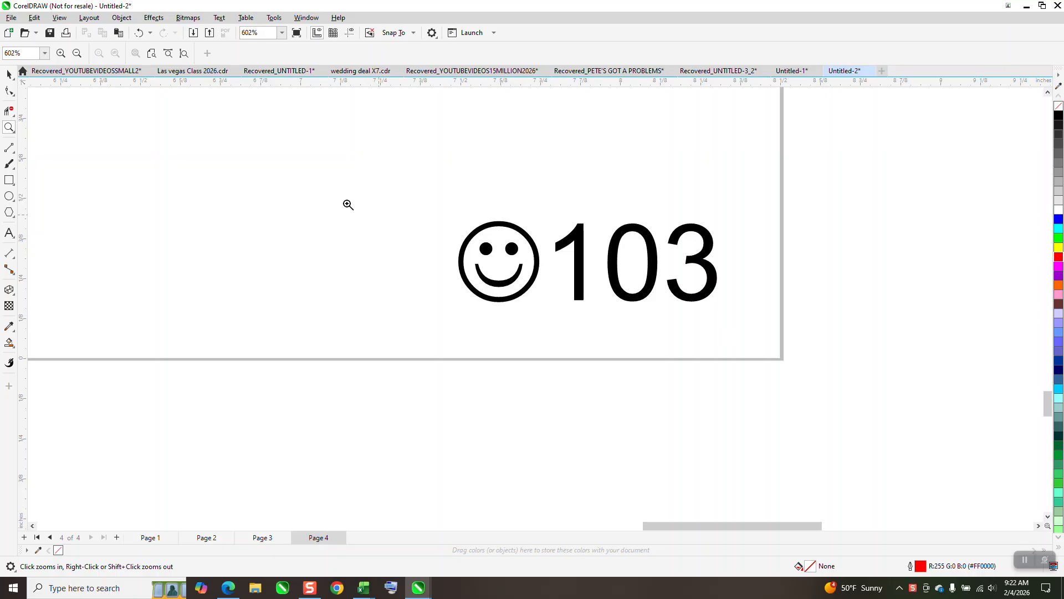
Examine the smiley-prefixed page number on page 4 of the existing document, from close up to the whole page.
left_click(8, 73)
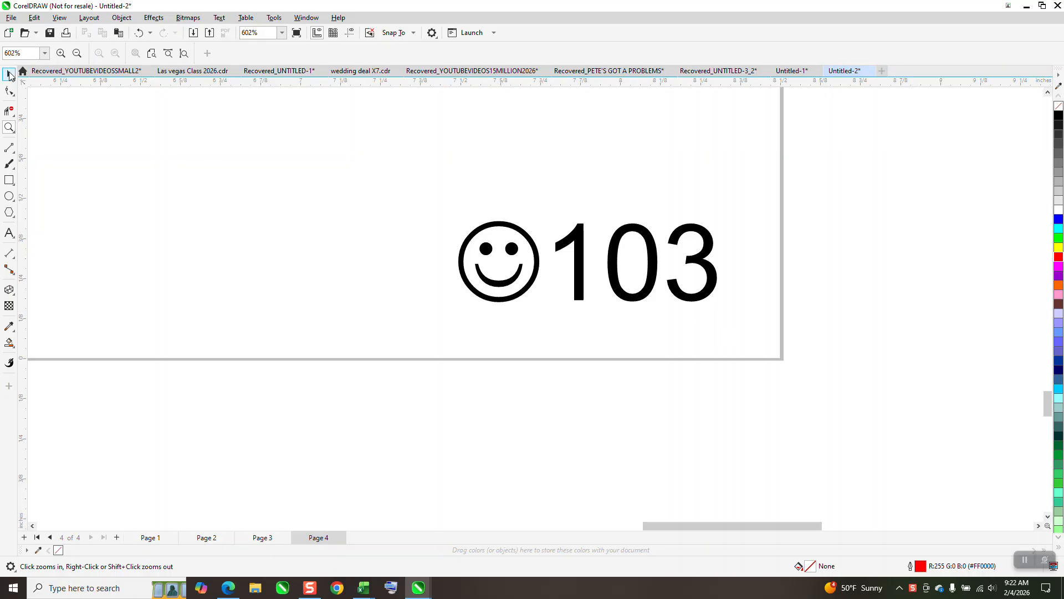
left_click(513, 233)
scroll(513, 342, "down", 5)
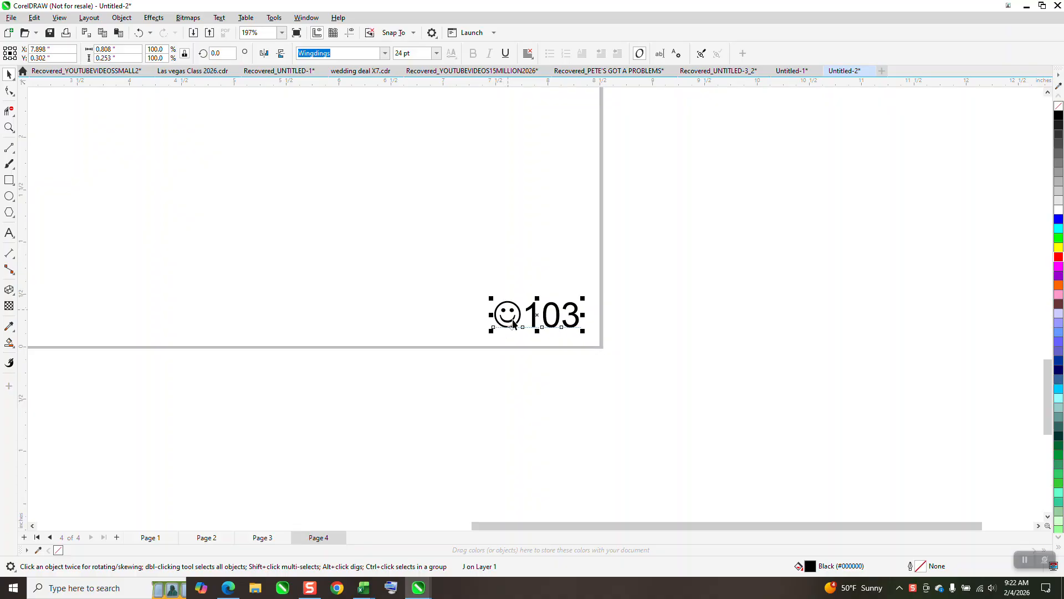
scroll(548, 341, "down", 3)
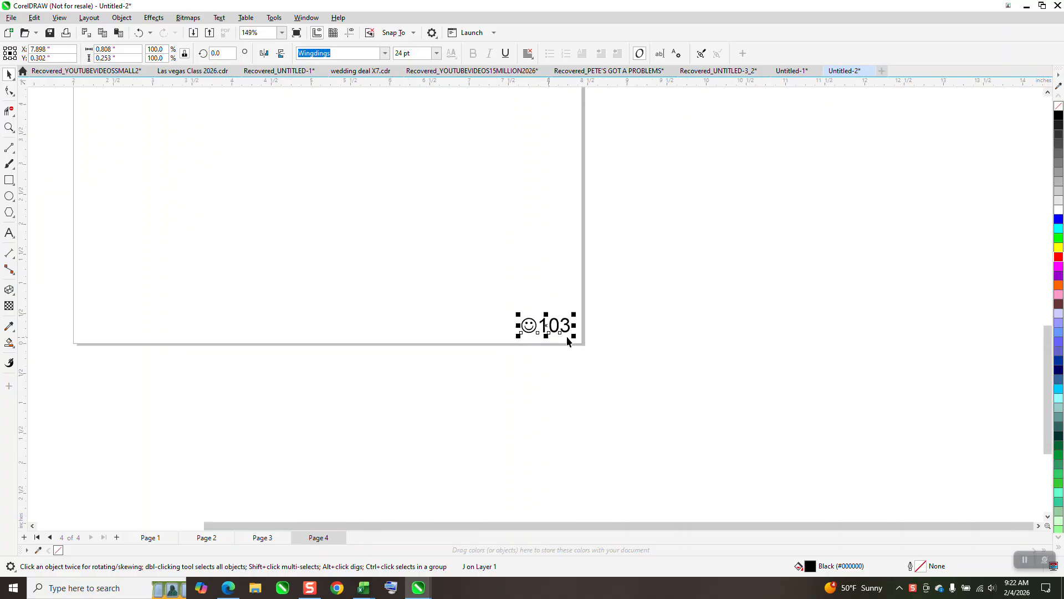
scroll(572, 329, "down", 6)
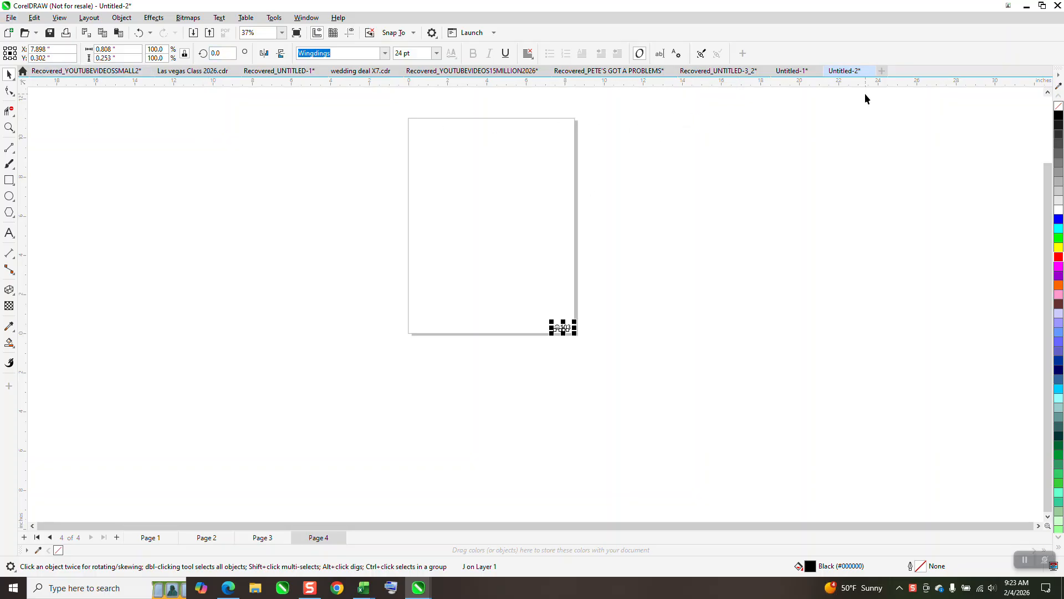
Create a new document and set its page size to 8.5 by 11 inches.
left_click(882, 71)
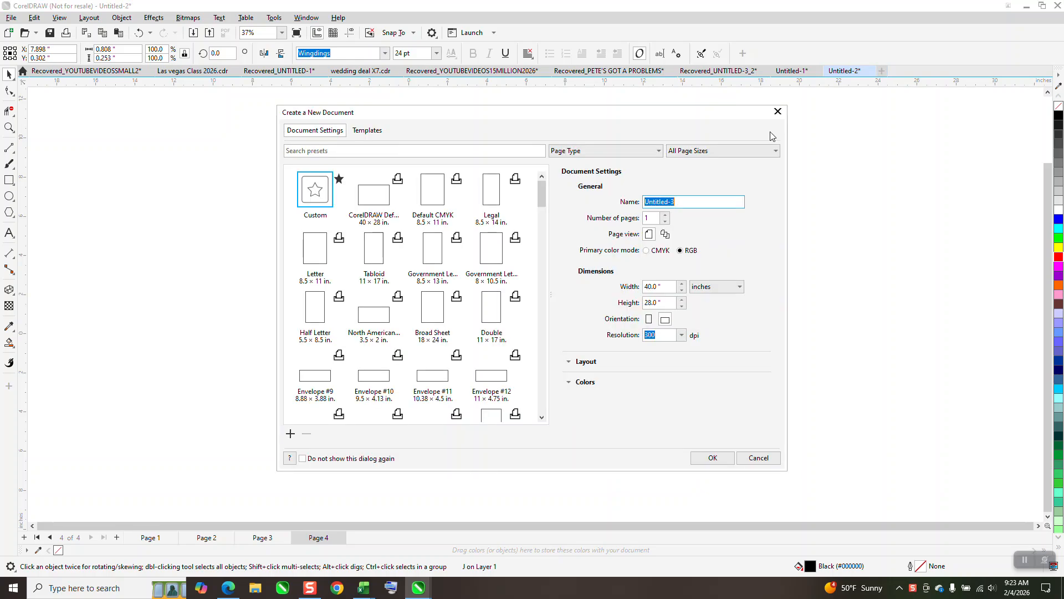
left_click(711, 458)
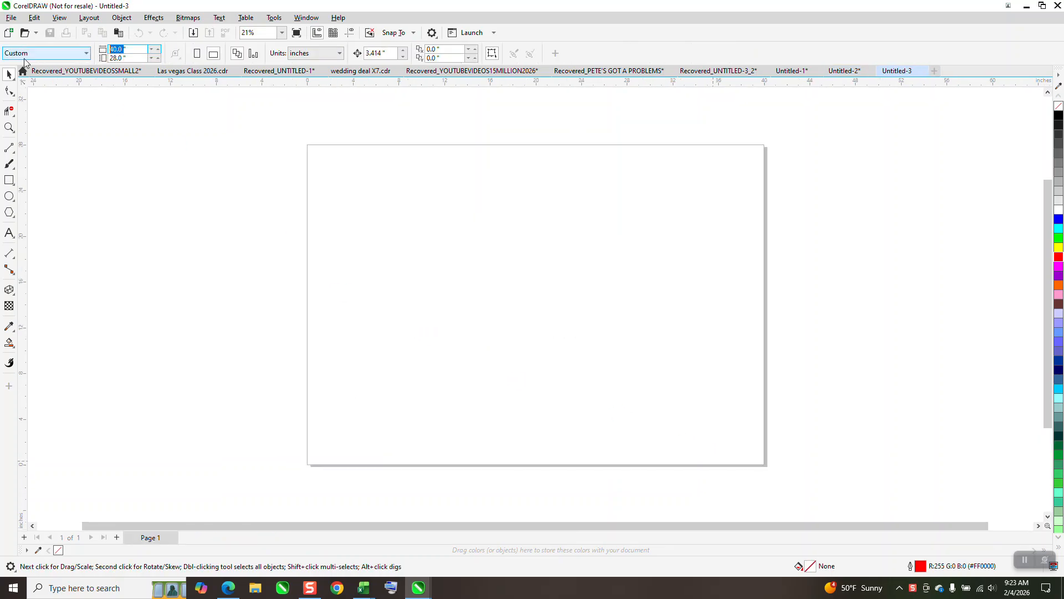
type("8.5")
key("Return")
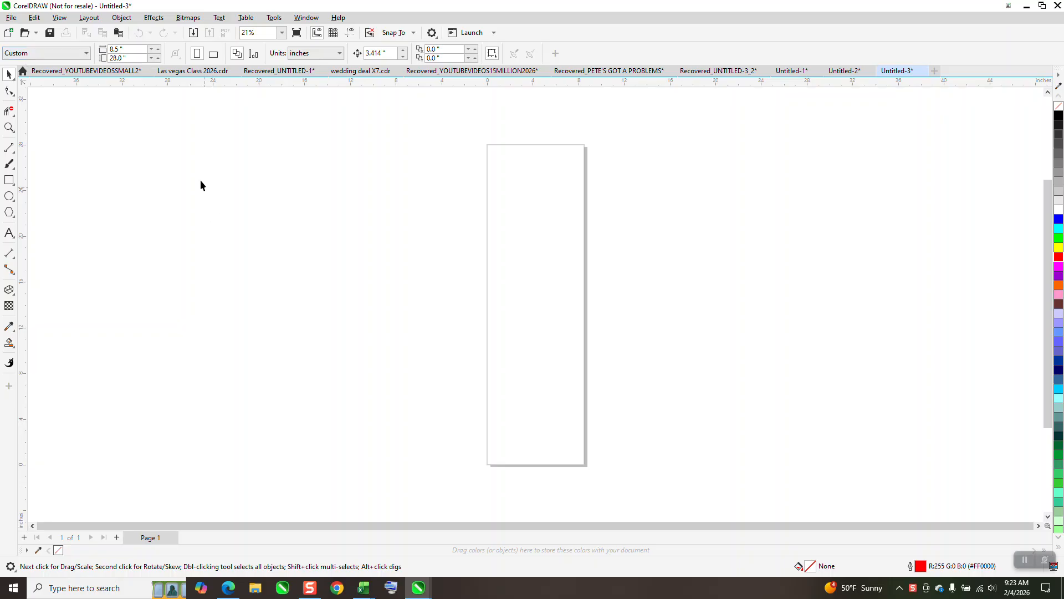
left_click(127, 58)
type("11")
key("Return")
Set the document's page numbering to start at number 100 on page 1.
left_click(8, 128)
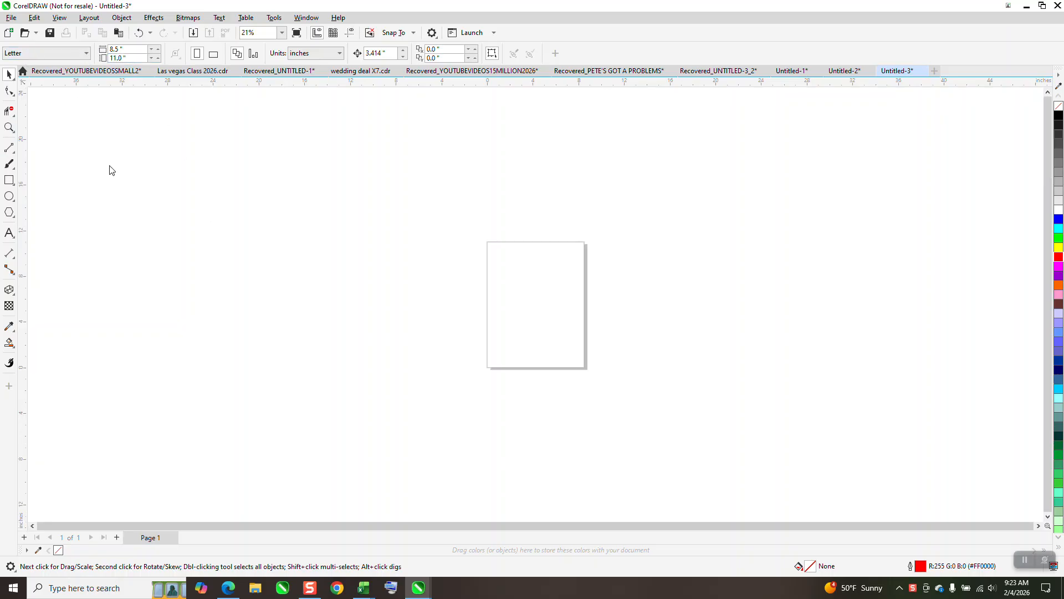
left_click_drag(480, 233, 640, 398)
left_click(9, 74)
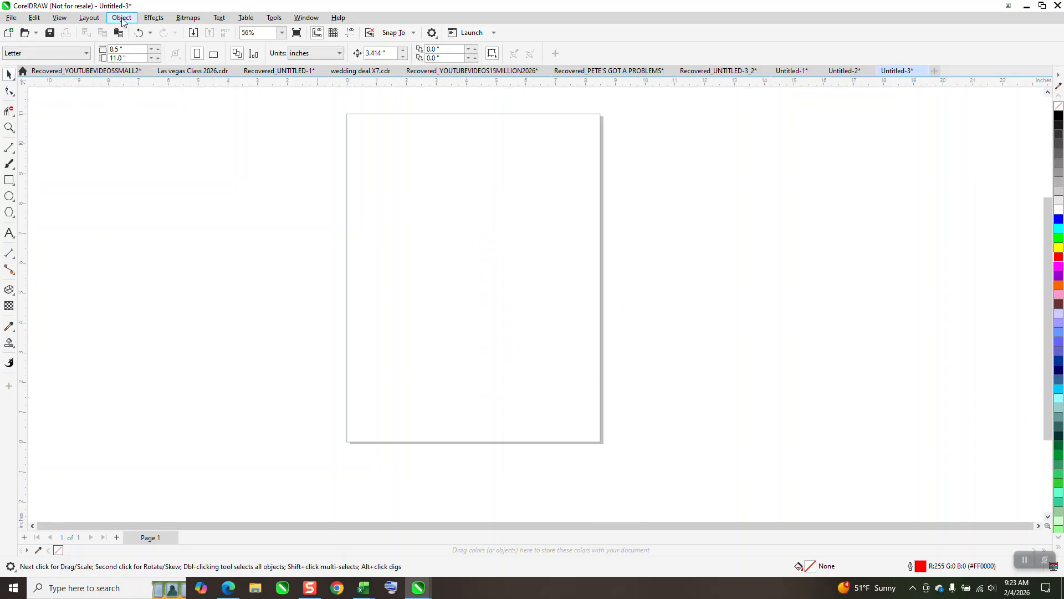
left_click(96, 19)
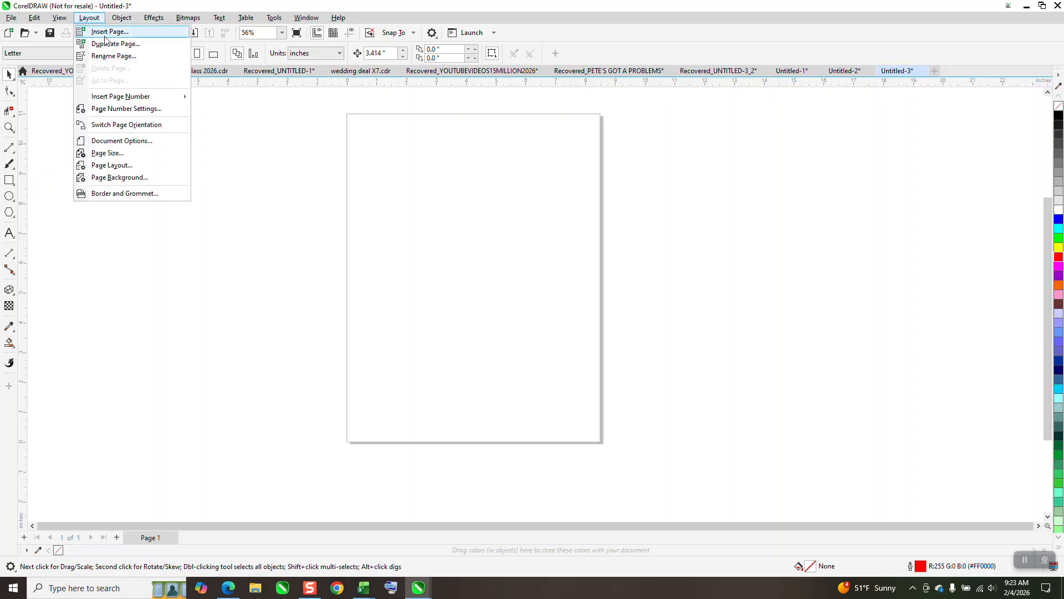
left_click(130, 110)
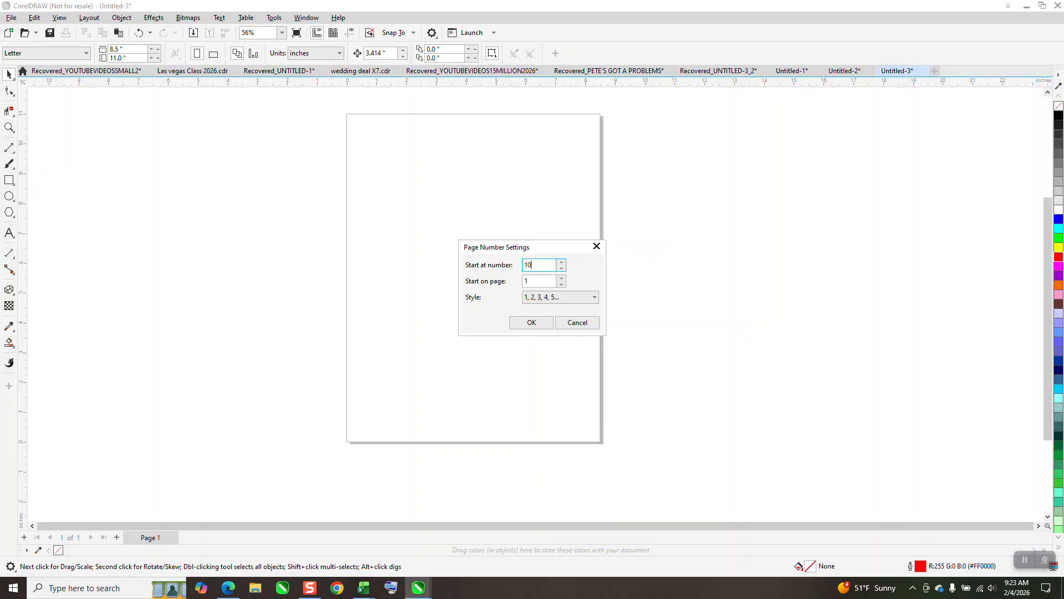
left_click(526, 324)
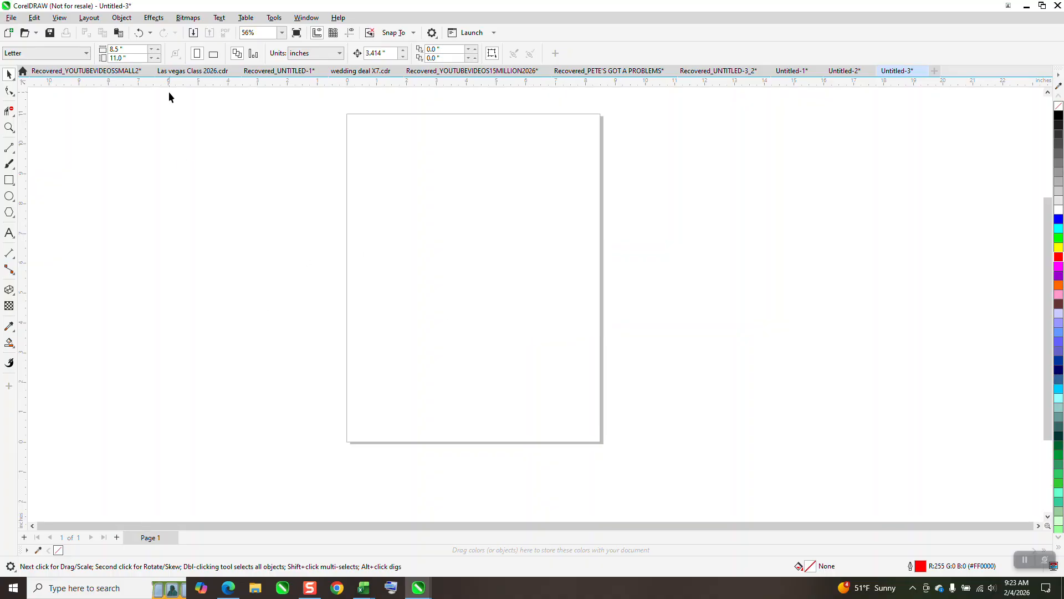
Recheck the start number, start page and style in the page number settings.
left_click(125, 20)
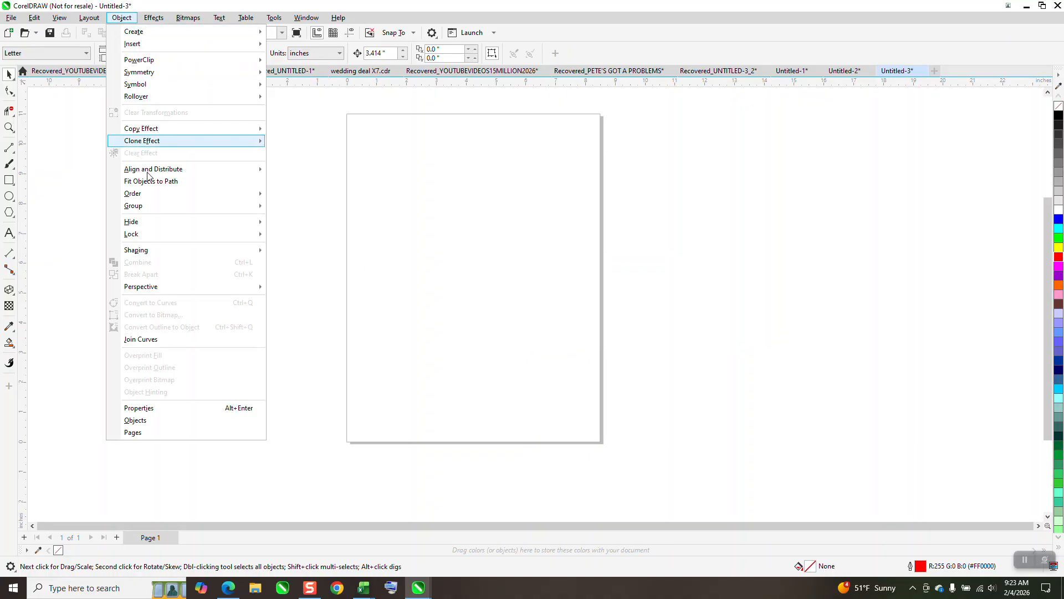
mouse_move(99, 18)
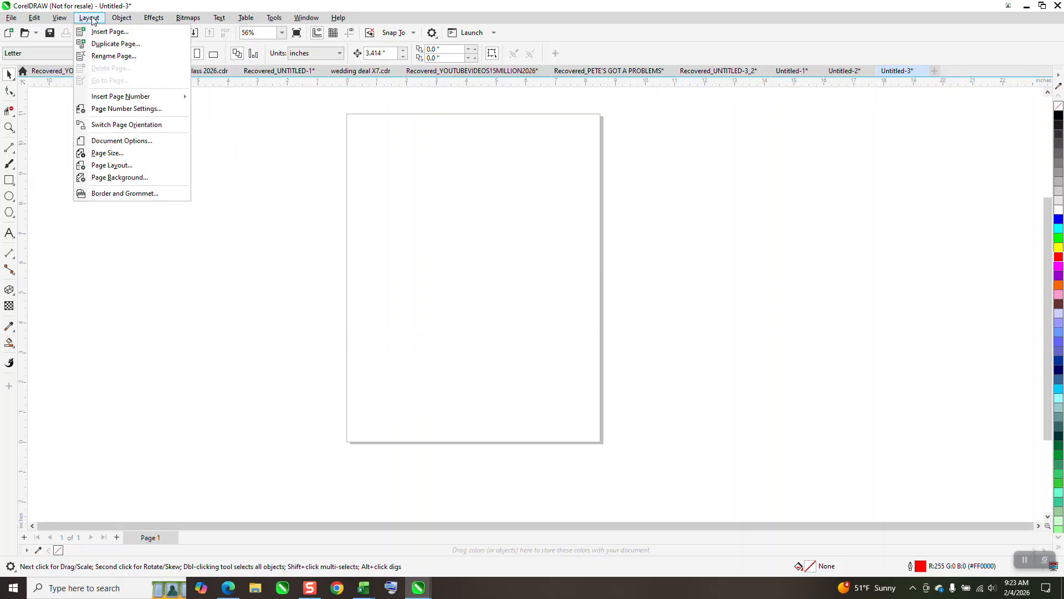
left_click(129, 109)
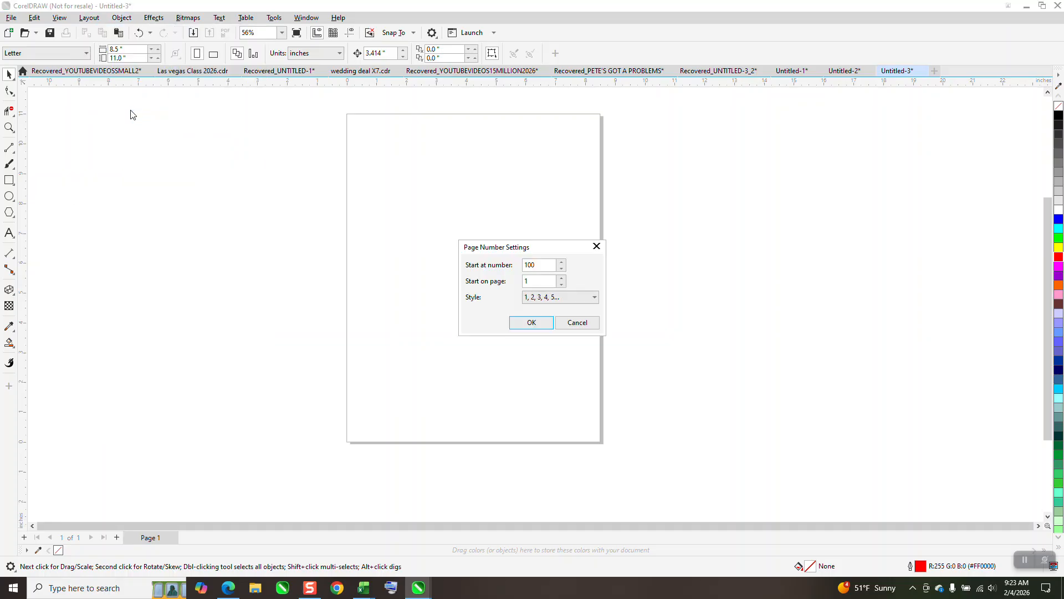
left_click(577, 323)
Insert a page number on all pages and move it near the page's lower-right corner, at about X 7.54, Y 0.43 inches.
left_click(97, 24)
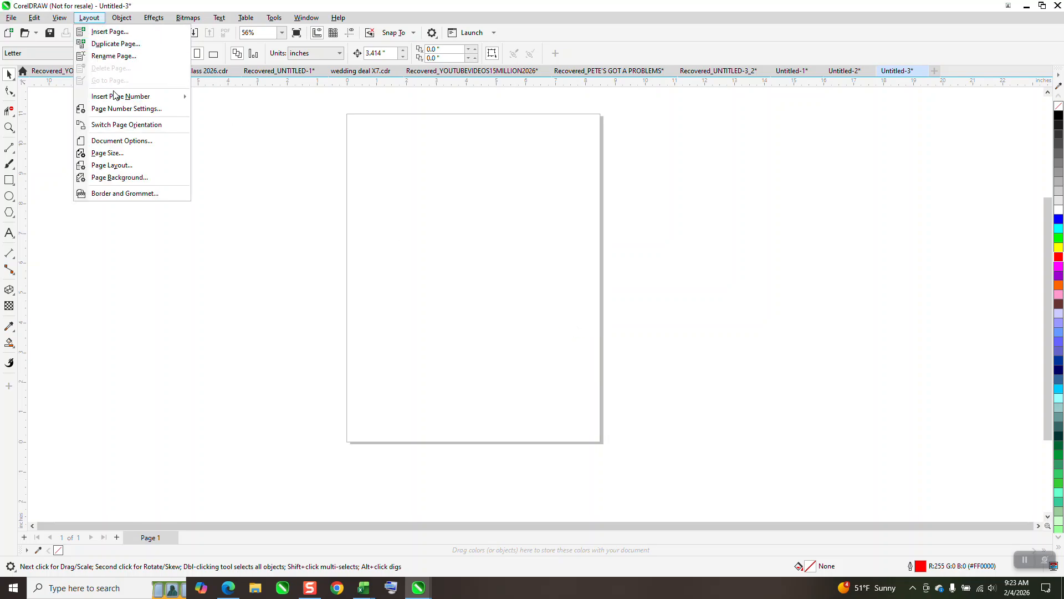
mouse_move(116, 98)
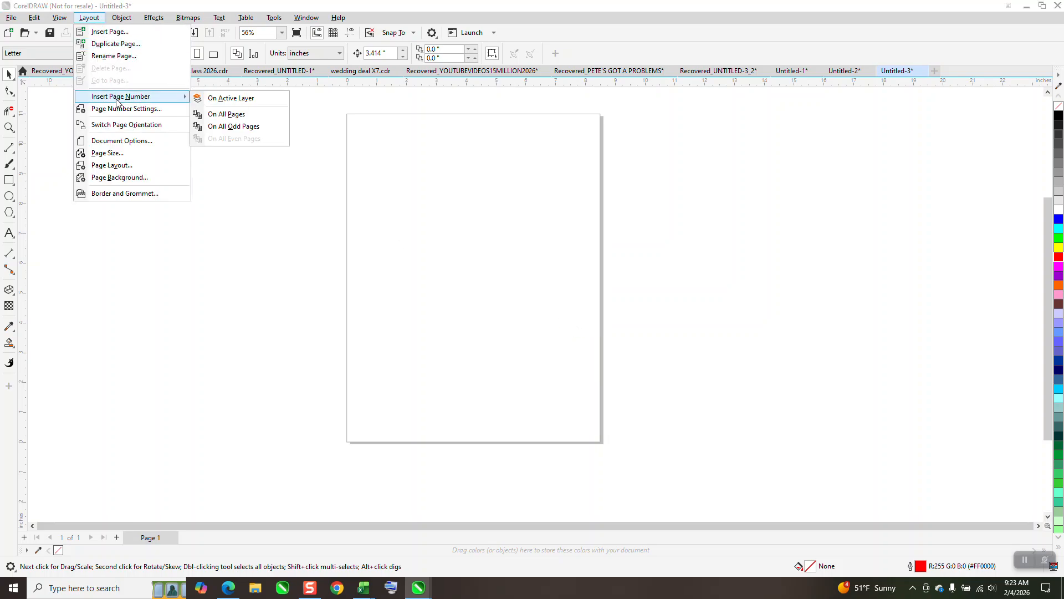
left_click(227, 114)
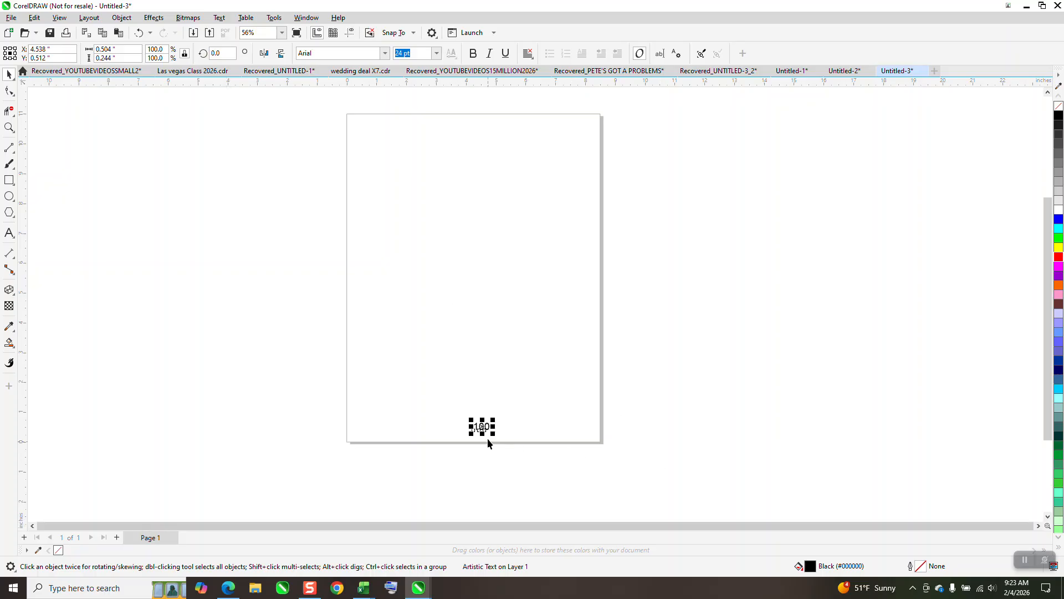
left_click_drag(485, 435, 574, 437)
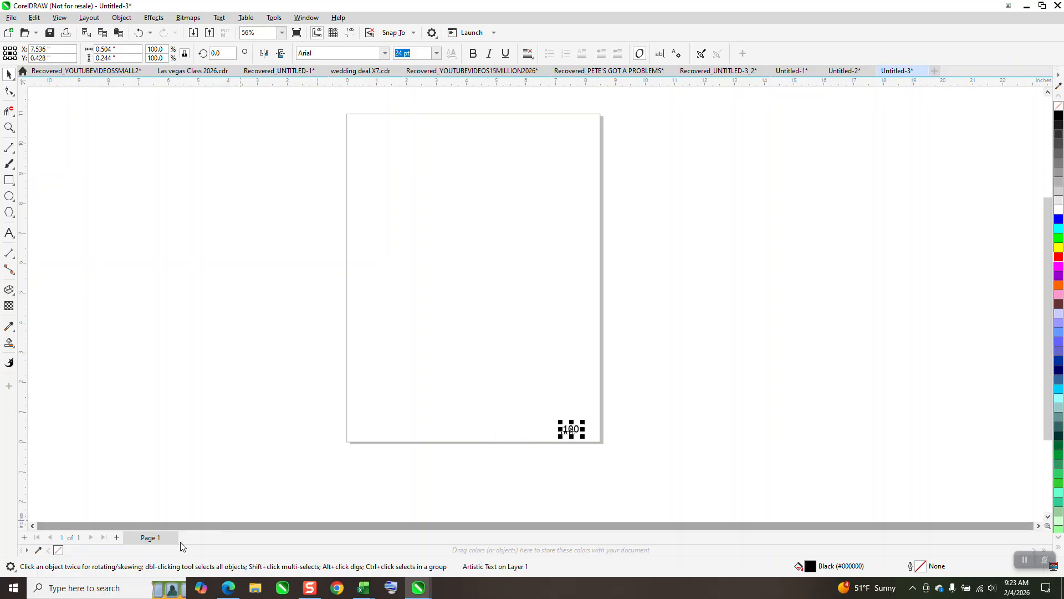
Add three more pages after page 1, checking the numbers on pages 2 and 3 along the way.
left_click(117, 537)
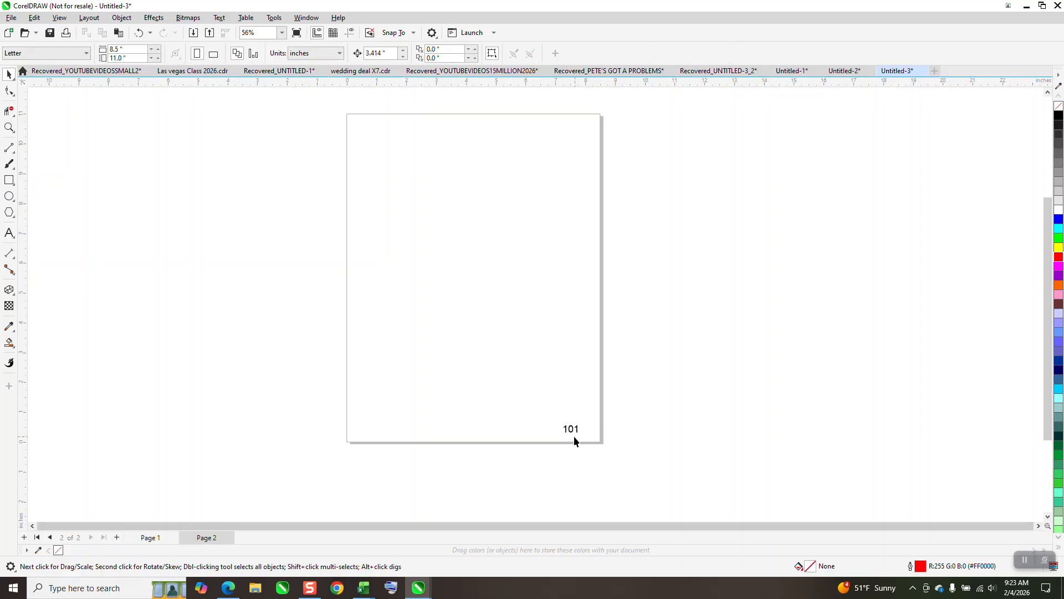
left_click(117, 537)
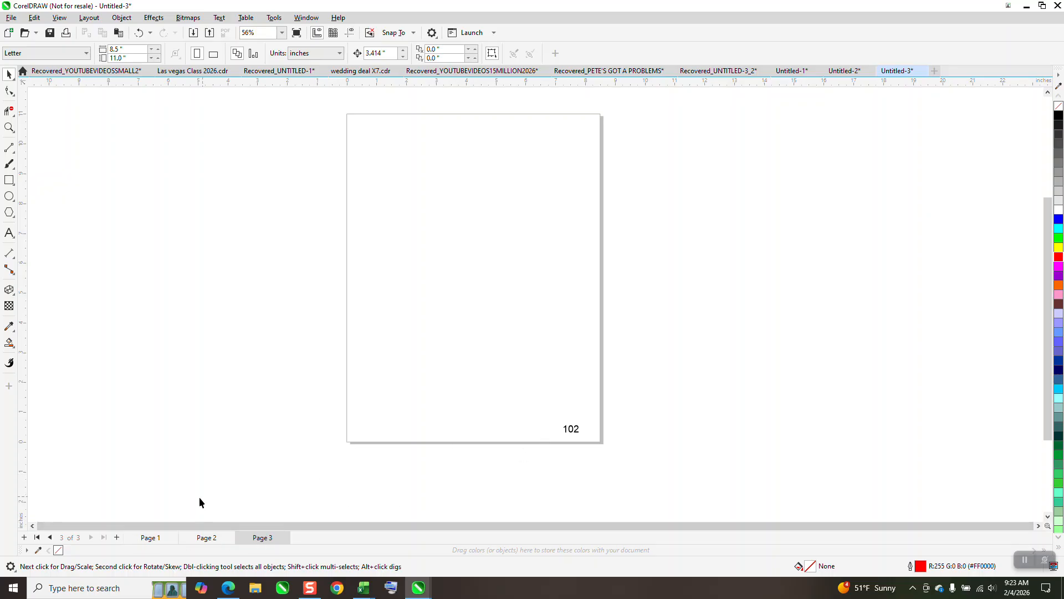
left_click(211, 538)
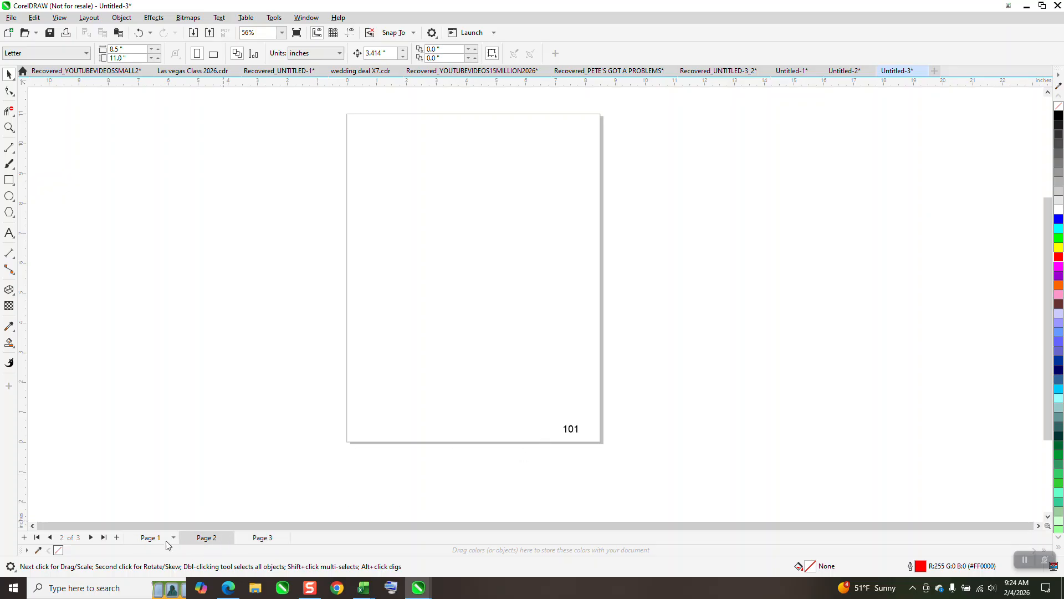
left_click(253, 539)
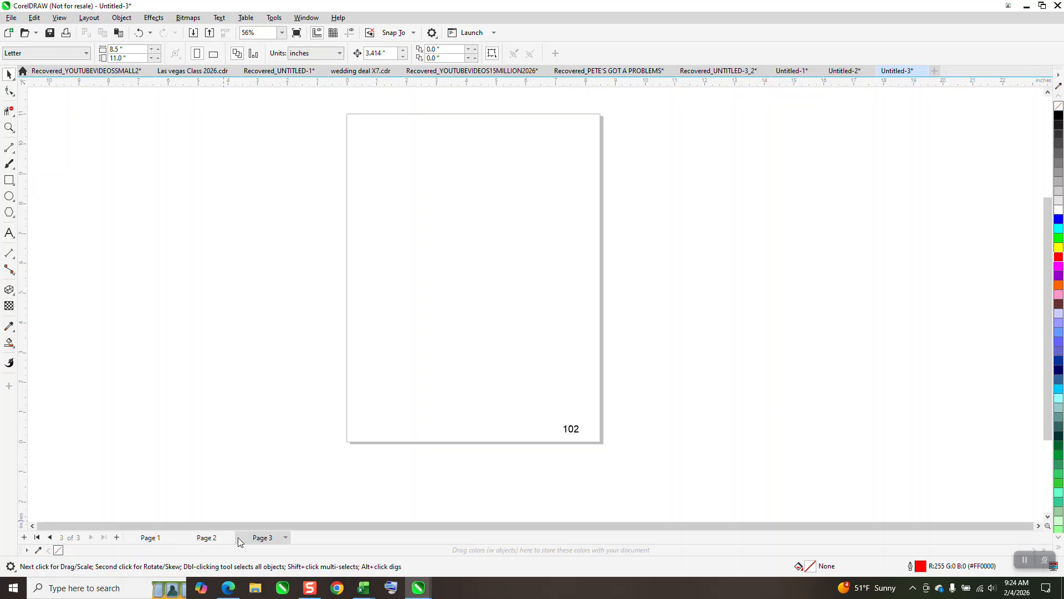
left_click(116, 537)
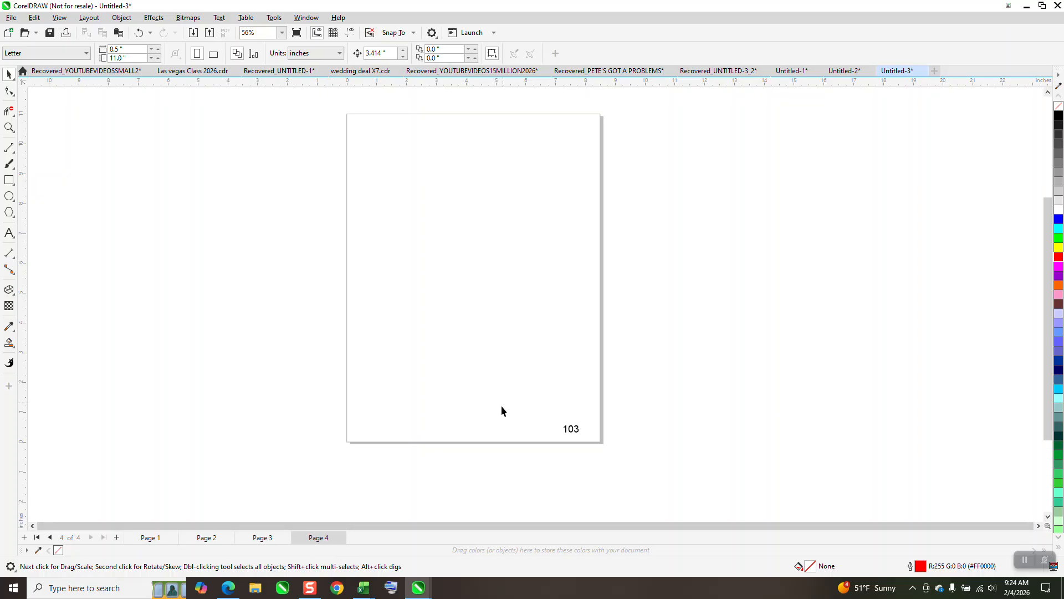
Move the page number on page 4 closer to the right page edge, to about X 7.96, Y 0.40 inches.
left_click(8, 128)
left_click_drag(531, 419, 668, 471)
left_click(9, 74)
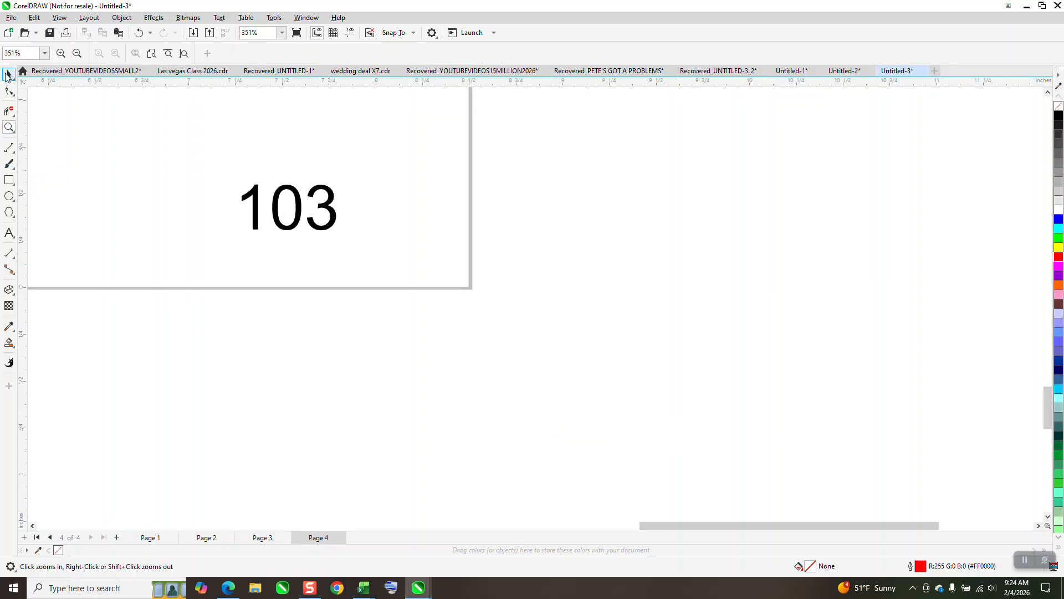
left_click_drag(330, 210, 410, 216)
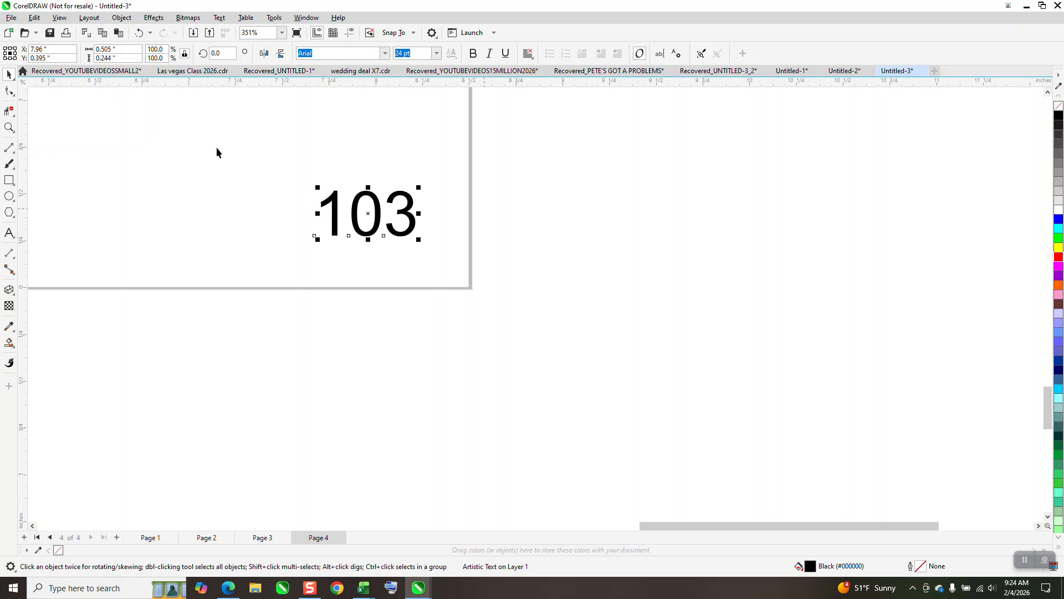
Insert a capital J before the page number in its text and reposition it at about X 7.94, Y 0.34 inches.
left_click(660, 54)
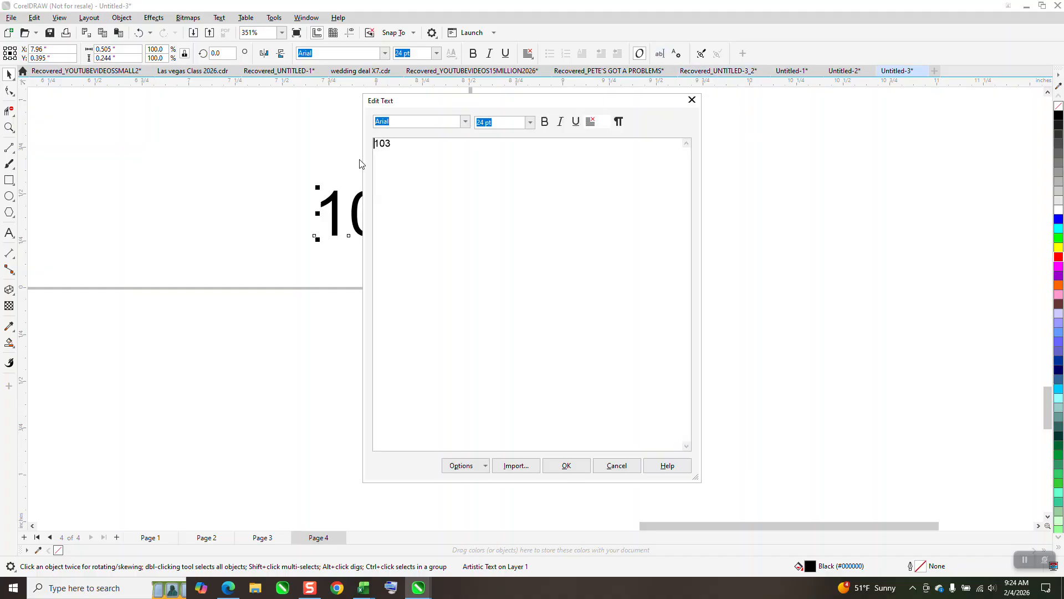
type("J")
left_click(570, 466)
left_click_drag(382, 216, 366, 228)
Change only the J in front of the page number to the Wingdings font.
left_click(9, 233)
left_click(335, 216)
left_click_drag(335, 217, 279, 232)
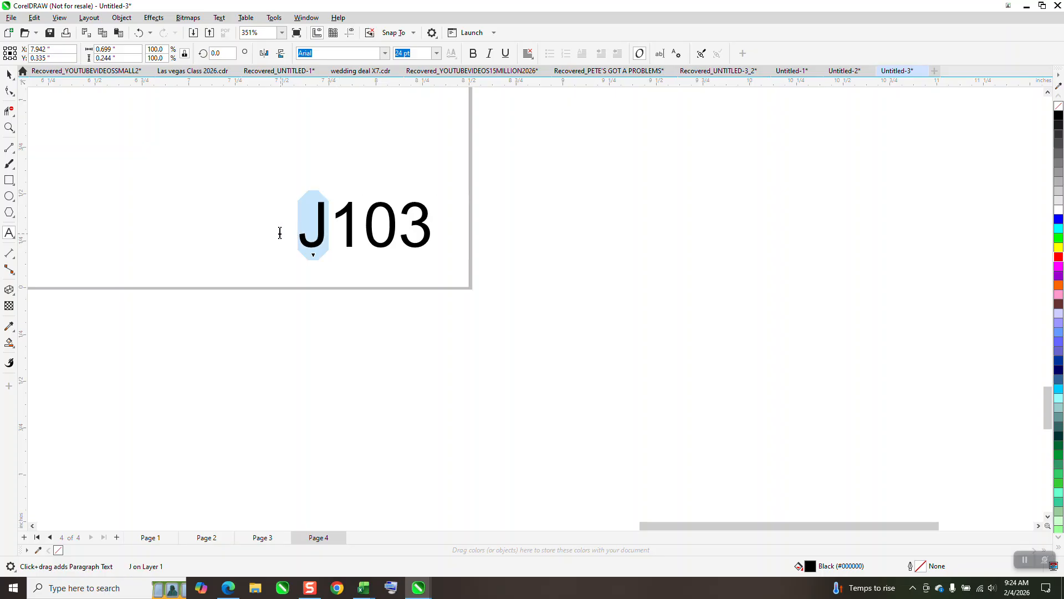
left_click(389, 55)
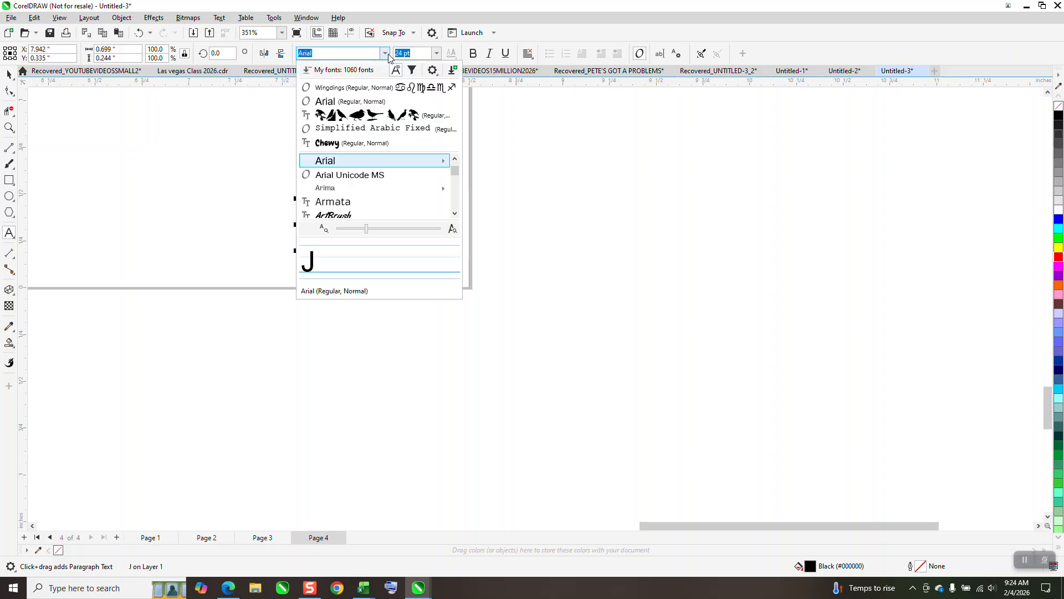
left_click(349, 88)
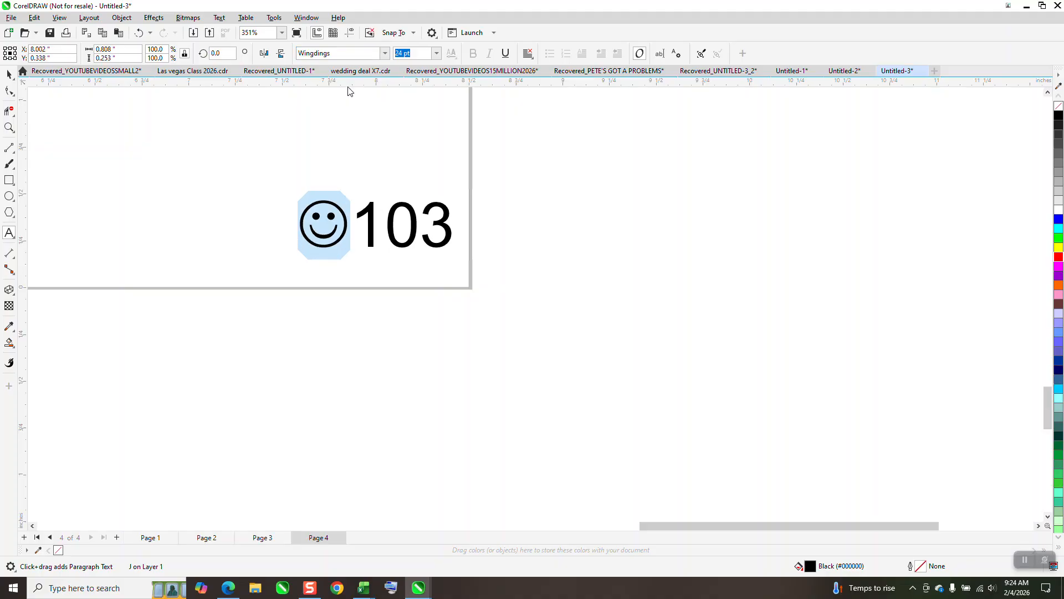
left_click(8, 75)
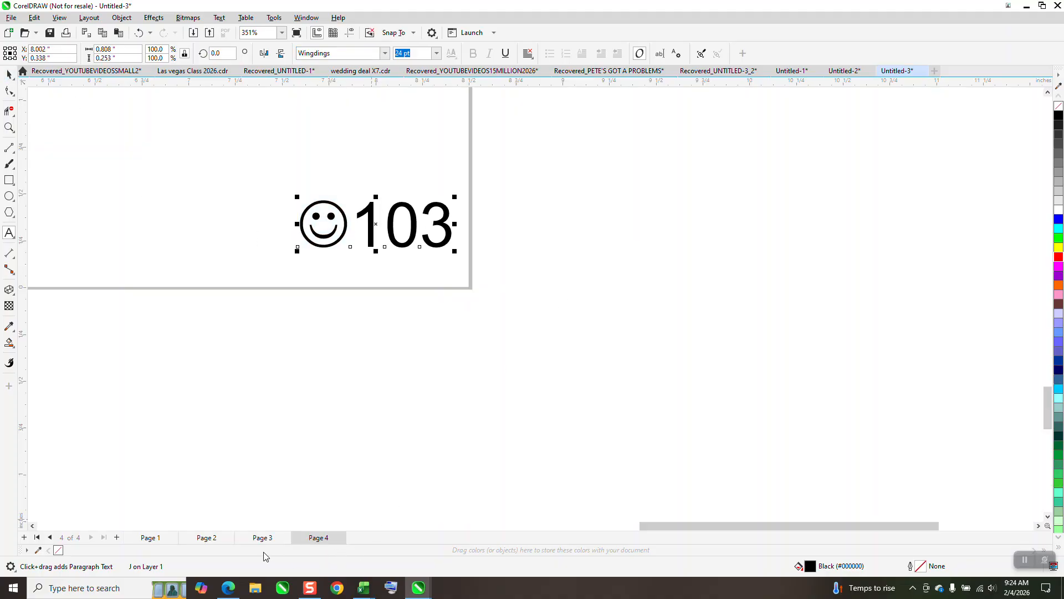
View pages 2, 3, 4 and 1 to check the symbol and number on each.
left_click(222, 539)
left_click(258, 539)
left_click(317, 539)
left_click(171, 540)
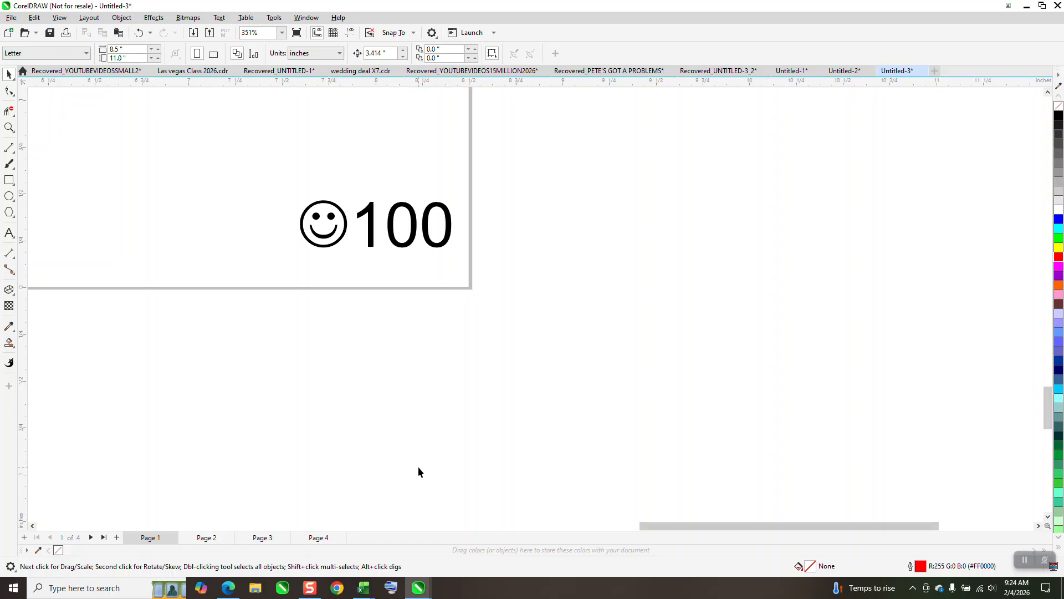
Replace the smiley character in front of the number on page 1 with a capital A in the number's text.
left_click(9, 127)
left_click(255, 209)
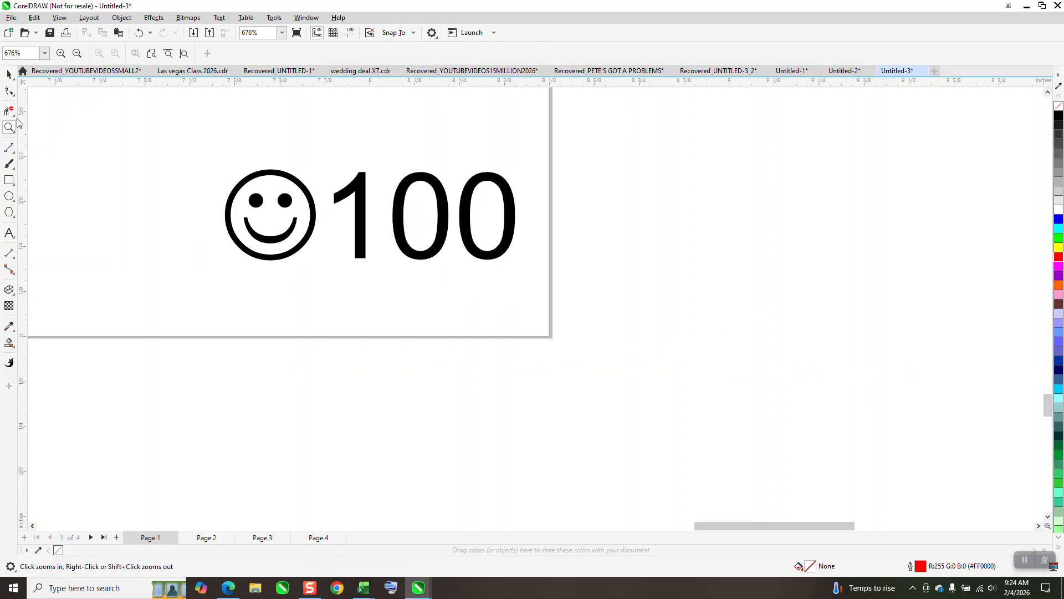
left_click(10, 232)
left_click_drag(323, 215, 214, 219)
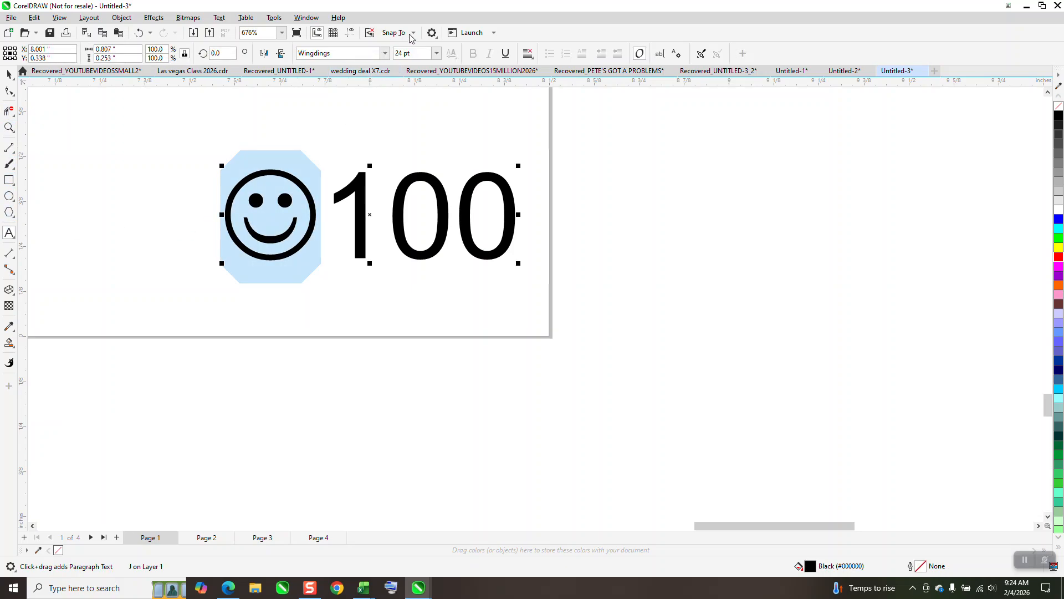
left_click(659, 54)
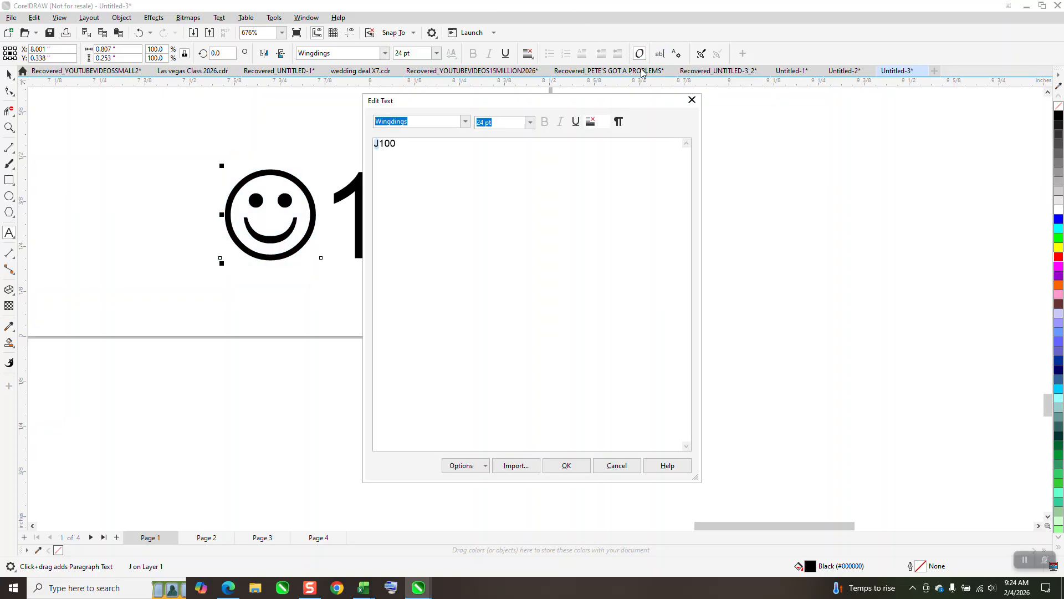
key("Delete")
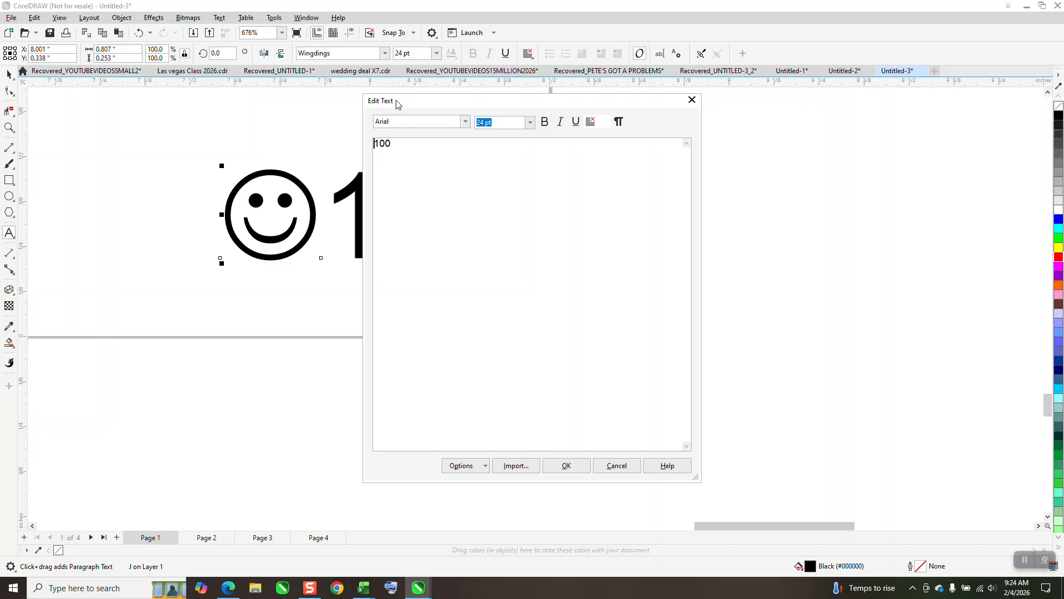
type("A")
left_click(566, 465)
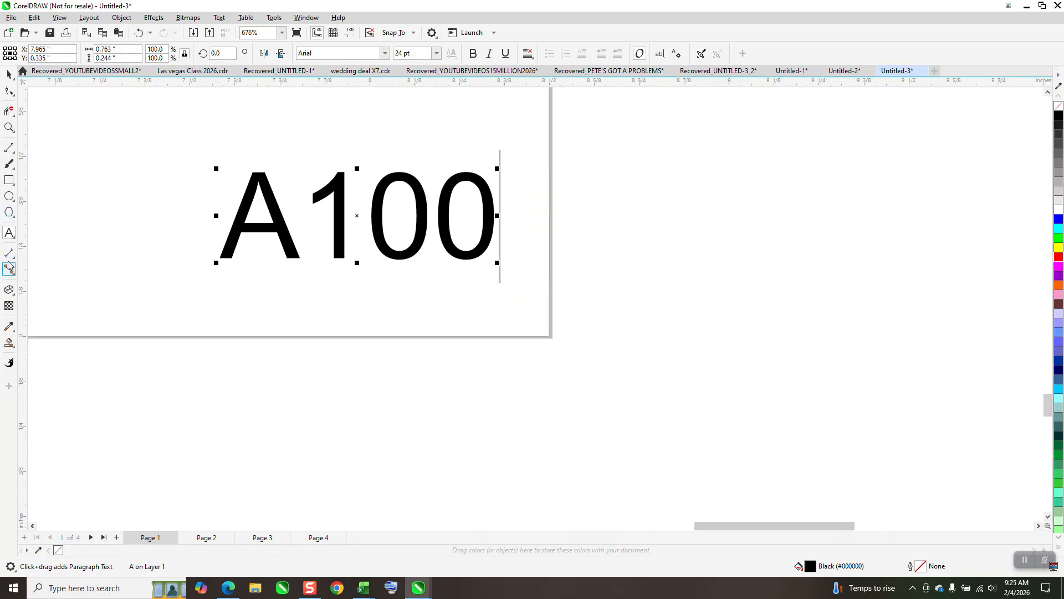
Change only the A in front of the number to the Birds TFB font and reposition the text at about X 7.92, Y 0.25 inches.
left_click_drag(308, 223, 210, 230)
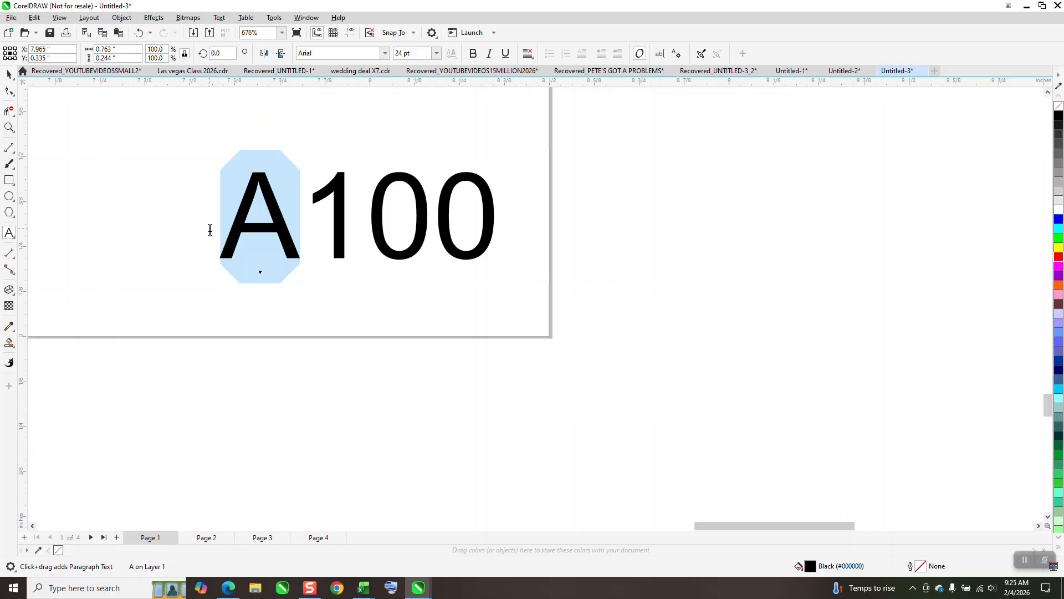
left_click(385, 54)
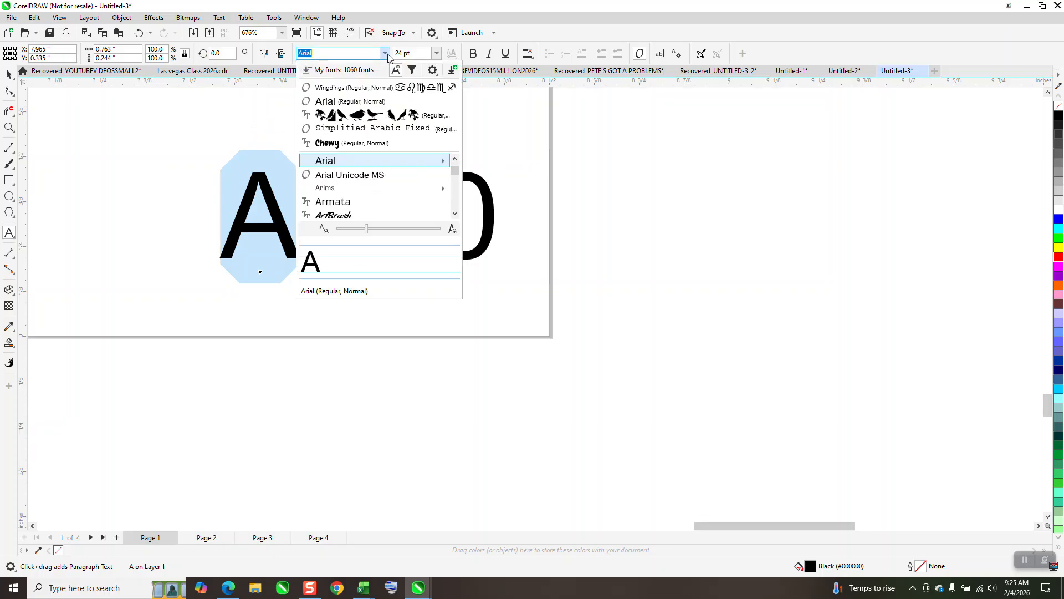
left_click(354, 115)
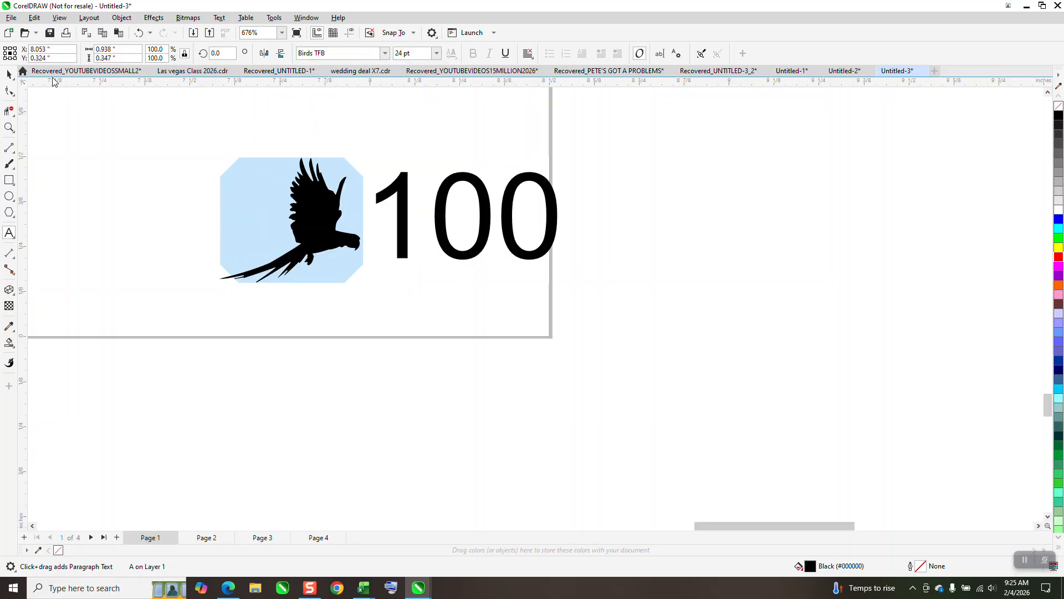
key("ctrl+space")
left_click_drag(471, 183, 436, 217)
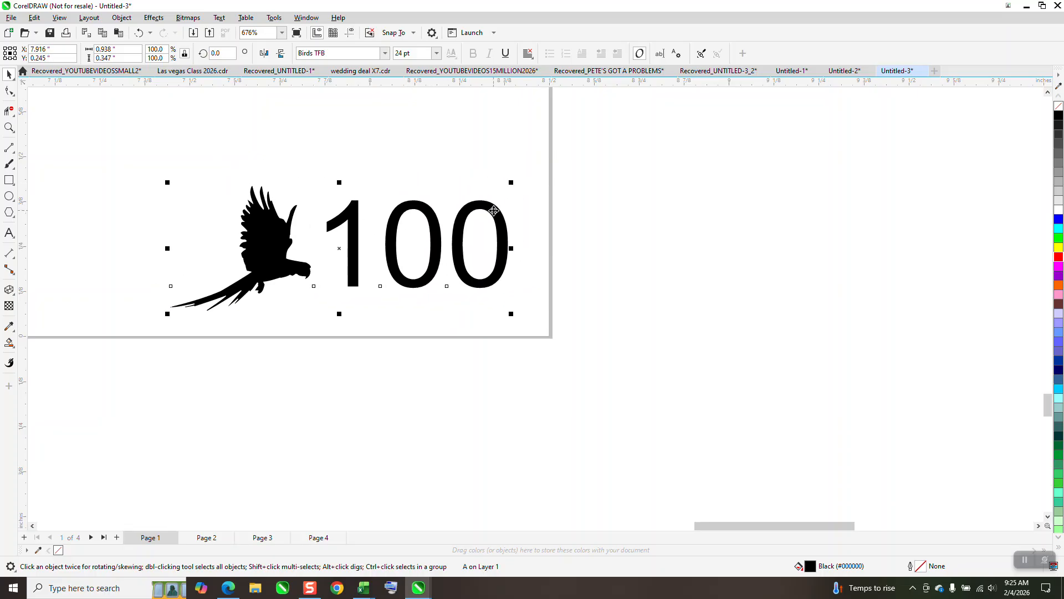
View pages 2, 3 and 4 to check the bird symbol and number on each.
scroll(452, 233, "down", 2)
left_click(224, 541)
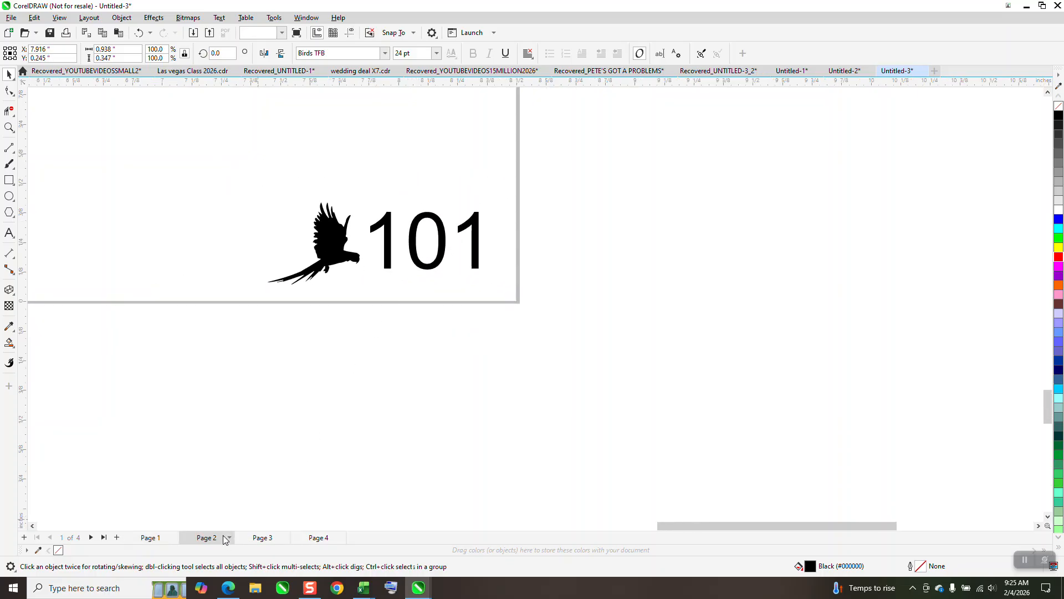
left_click(275, 539)
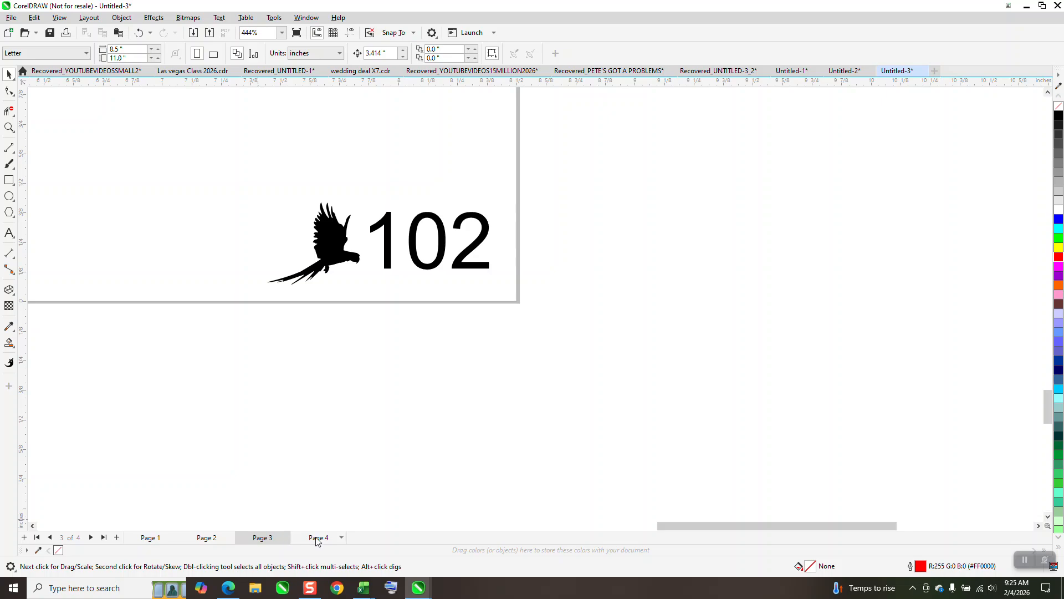
left_click(318, 537)
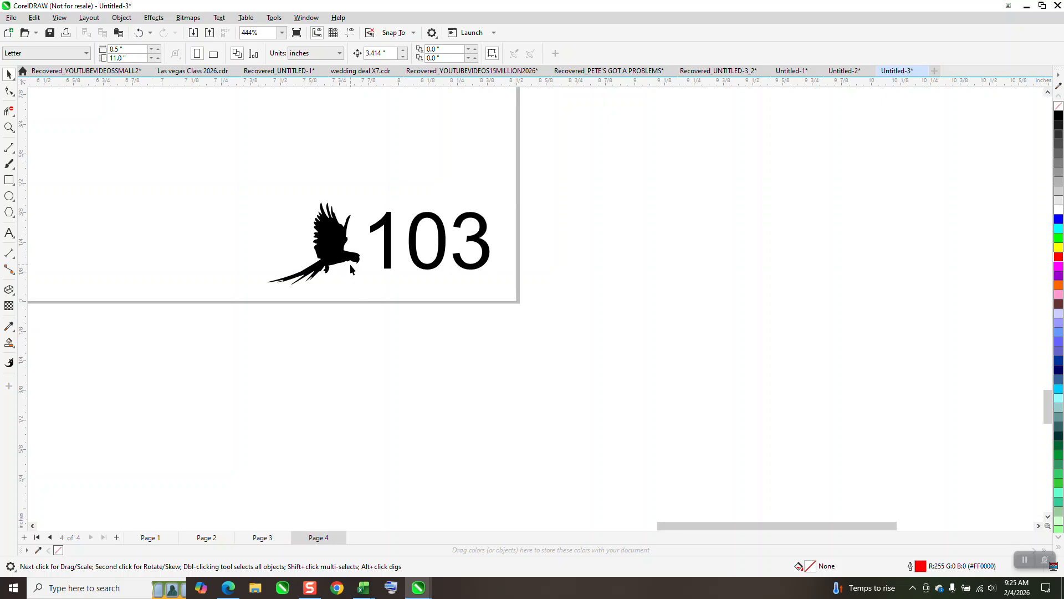
Insert the ABCMACRO uppercase and lowercase alphabet rows on page 4 and ungroup them.
scroll(409, 301, "down", 5)
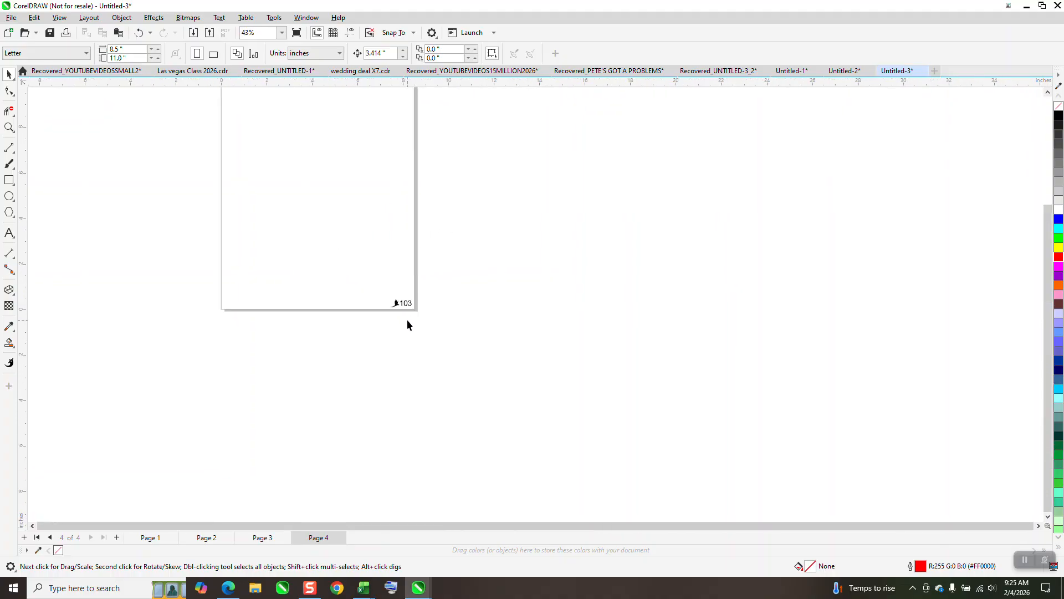
scroll(407, 325, "down", 2)
key("alt+a")
left_click(9, 127)
left_click_drag(253, 171, 719, 272)
left_click(9, 74)
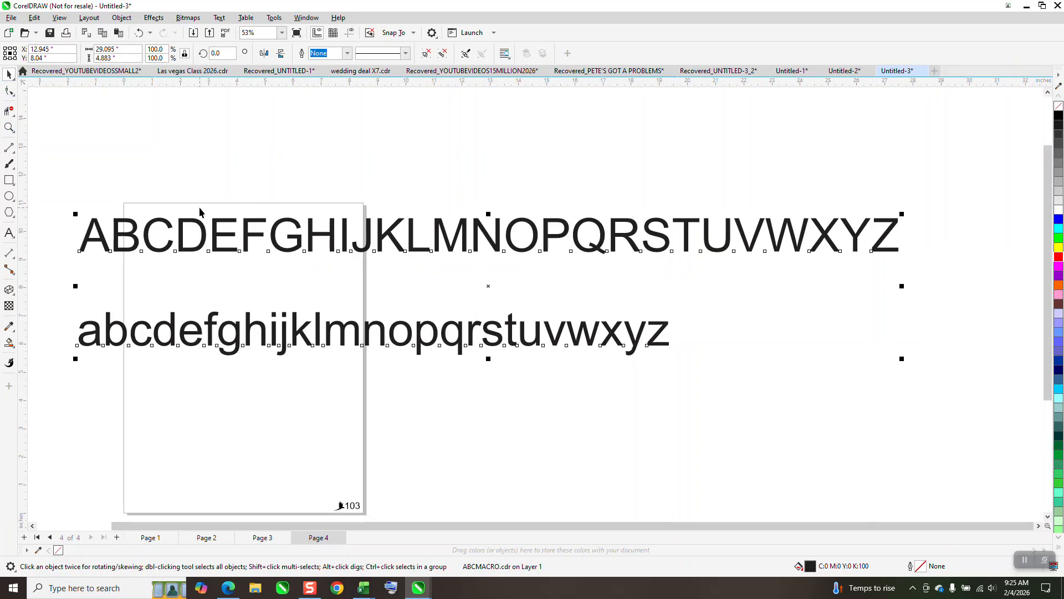
key("ctrl+u")
left_click(526, 203)
Set the uppercase alphabet row to the Wingdings font.
left_click(499, 232)
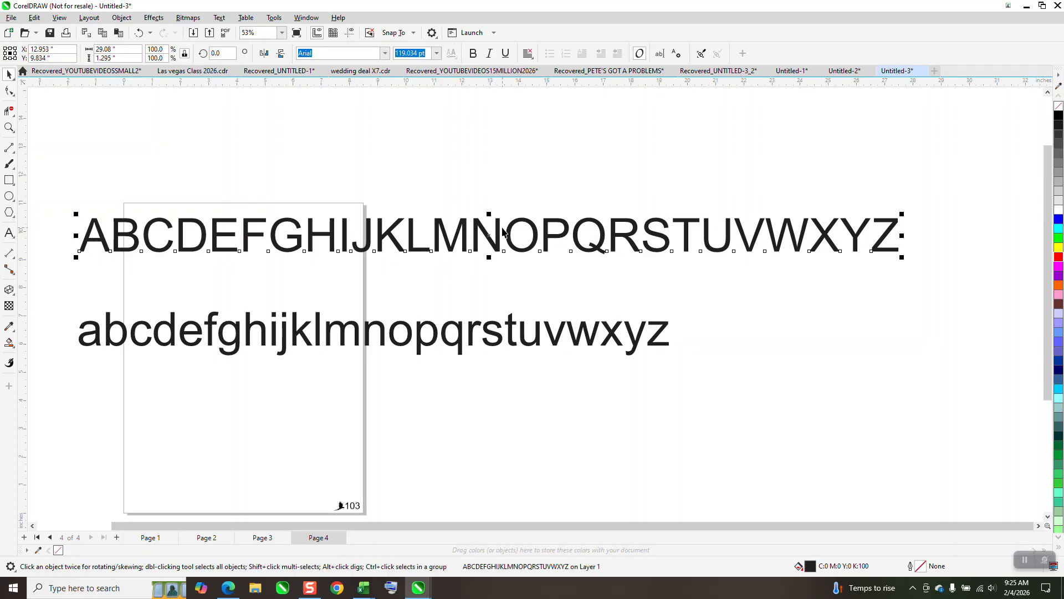
left_click(381, 54)
left_click(385, 54)
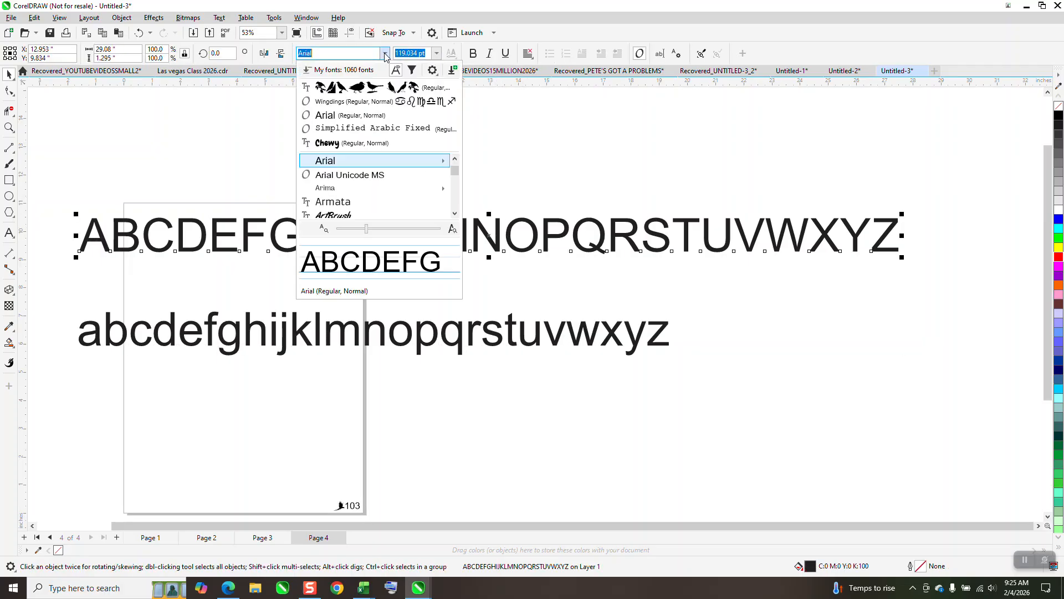
left_click(355, 100)
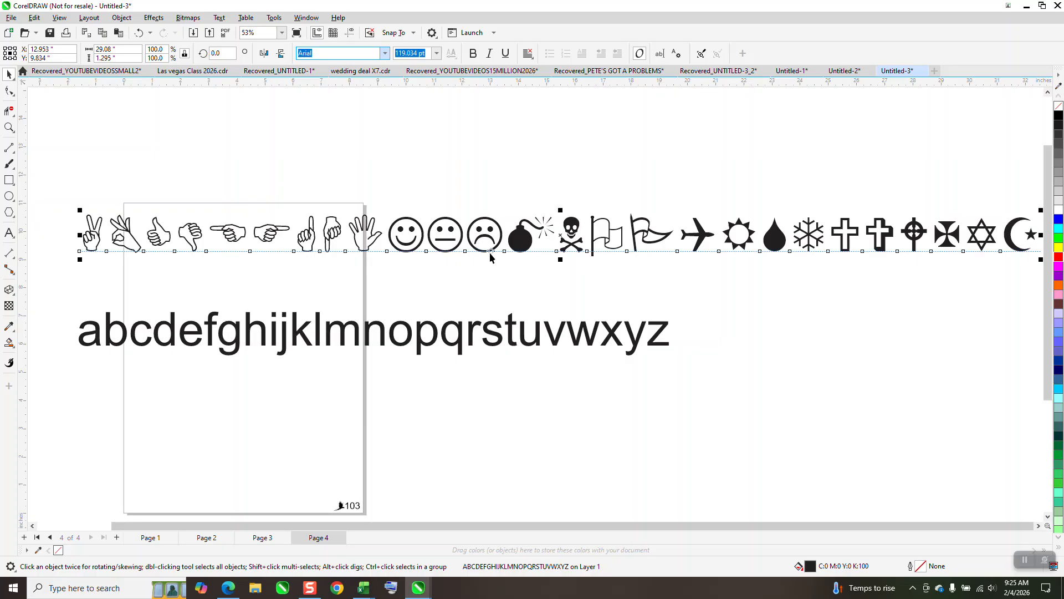
Set the lowercase alphabet row to the Wingdings font.
double_click(510, 333)
left_click_drag(510, 333, 531, 285)
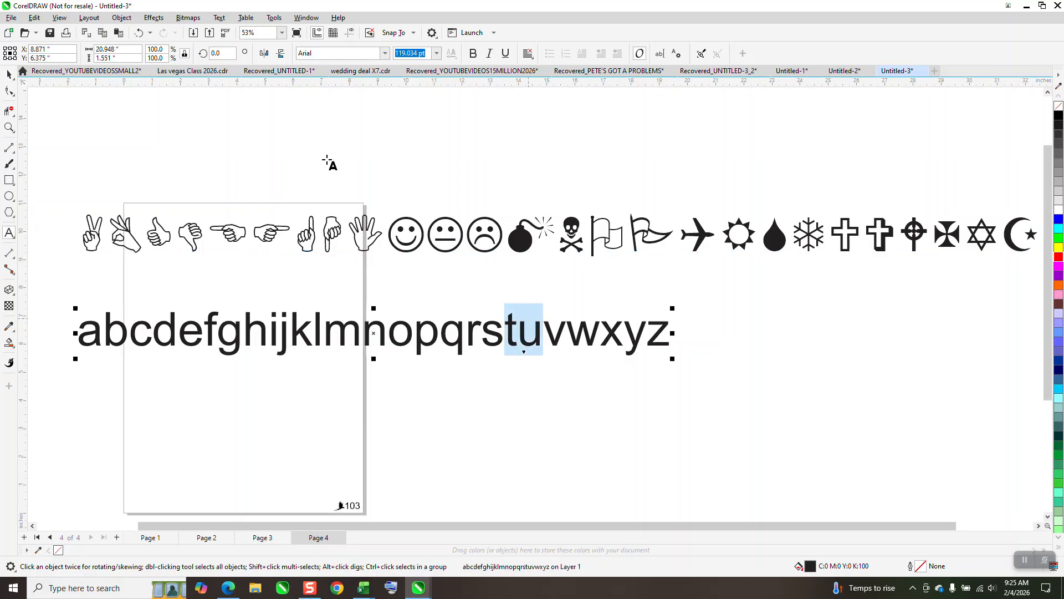
left_click(8, 74)
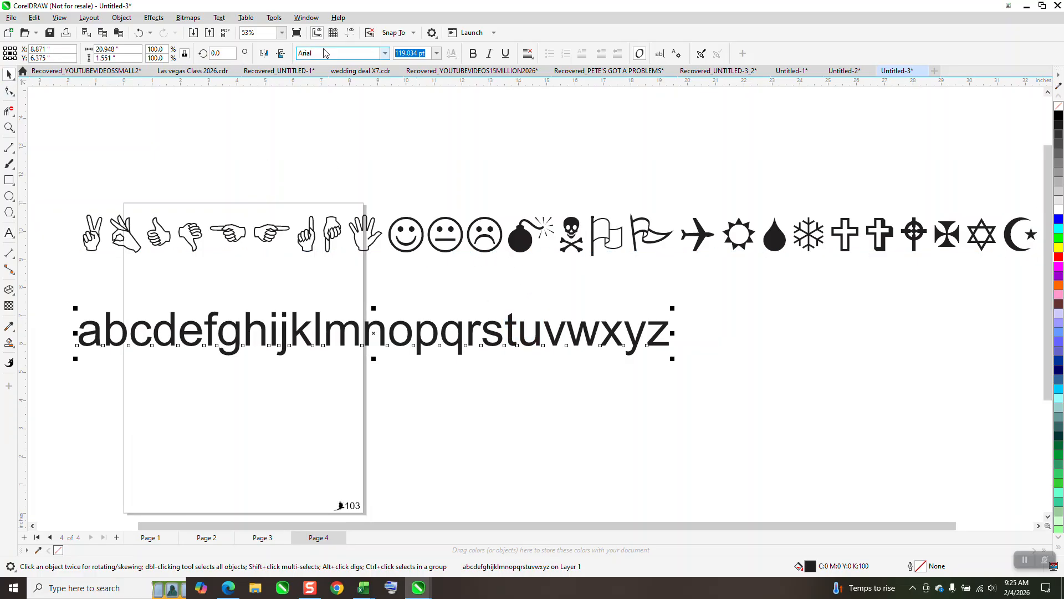
left_click(385, 54)
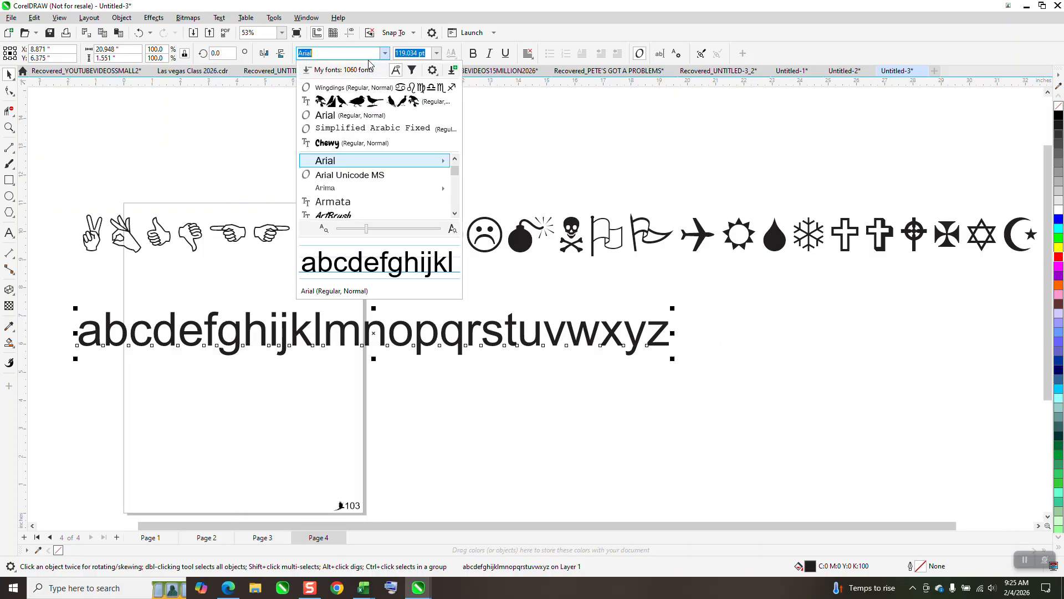
left_click(352, 87)
scroll(279, 194, "down", 1)
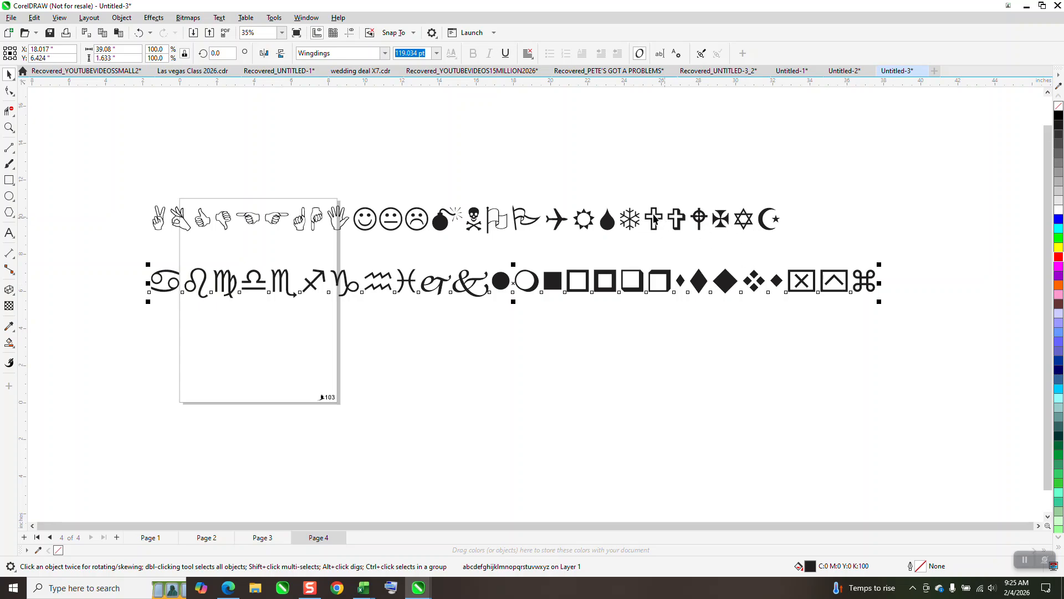
Move the uppercase symbol row above the page, break it apart, and pull the outlined cross out to about X 12.56, Y 10.04 inches.
left_click_drag(672, 223, 669, 152)
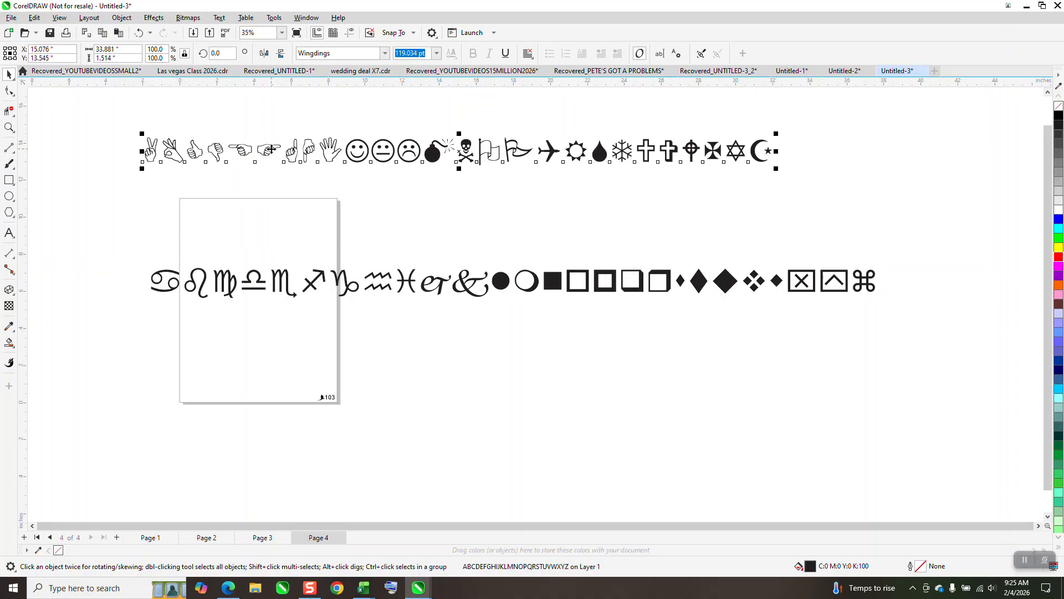
key("ctrl+k")
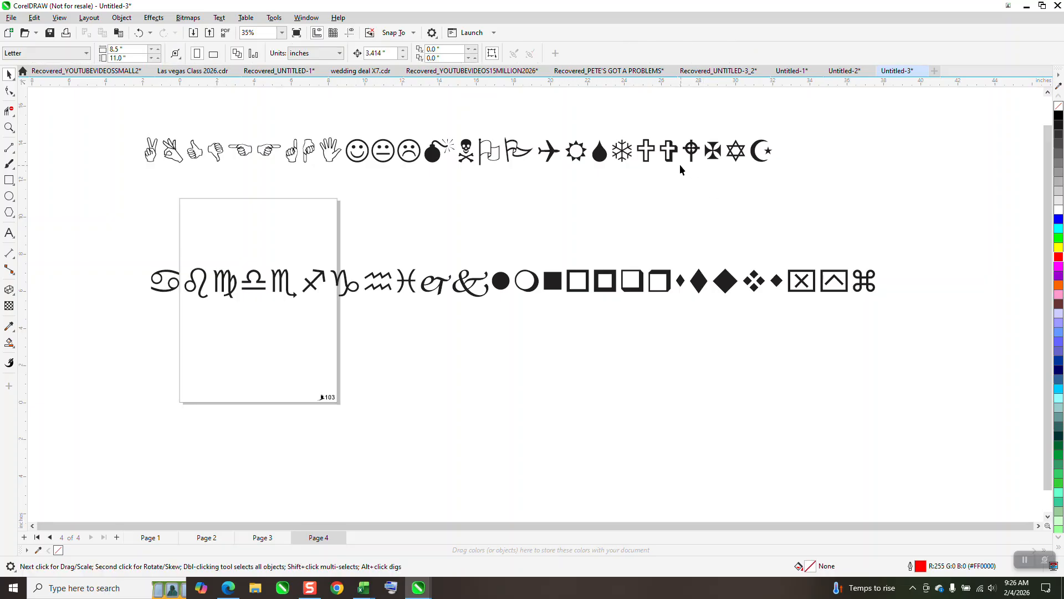
left_click_drag(643, 155, 397, 222)
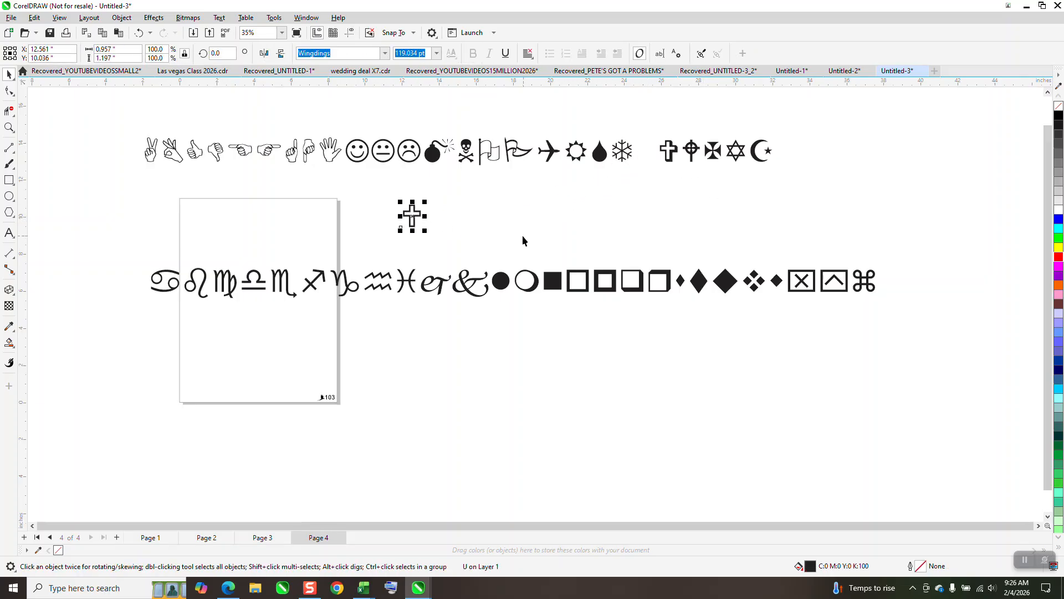
Delete both rows of Wingdings symbols, keeping only the separated outlined cross beside the page.
left_click(201, 152)
left_click_drag(906, 220, 907, 222)
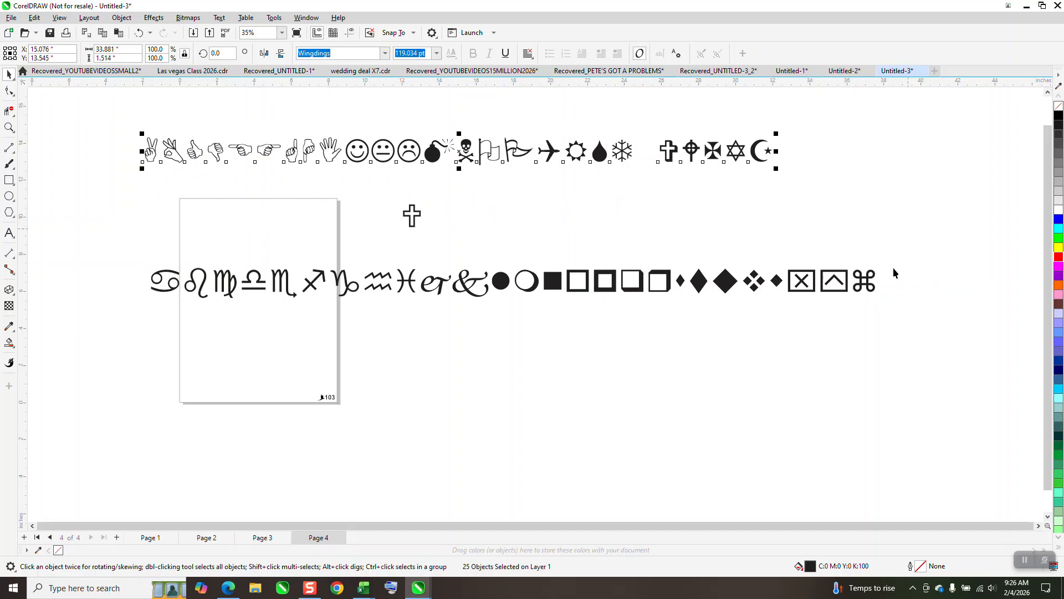
key("Delete")
left_click_drag(99, 295, 78, 315)
key("Delete")
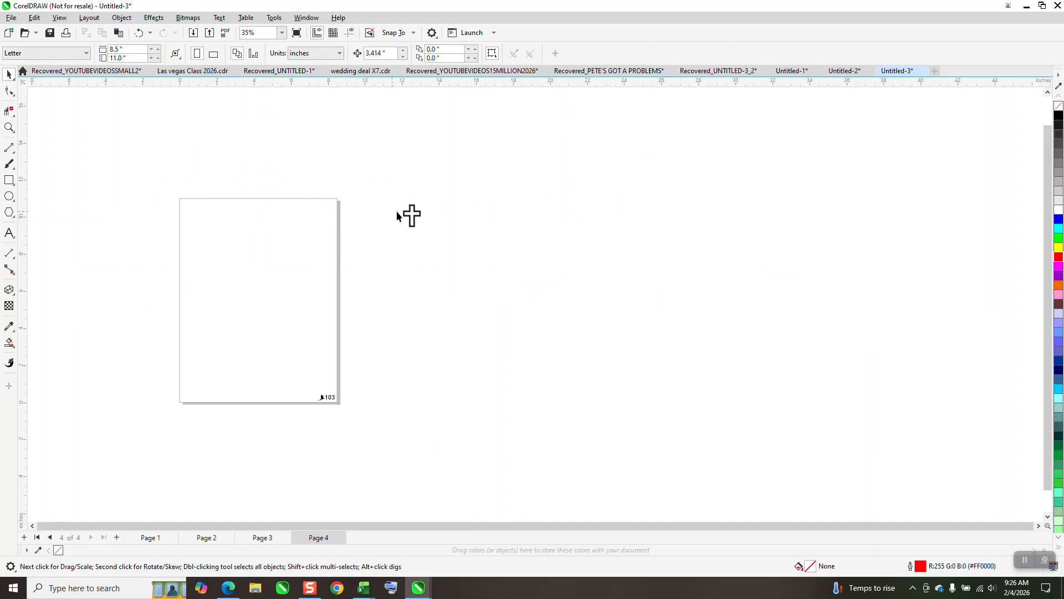
Set the separated cross to the Arial font to identify its letter, and delete that letter.
left_click(411, 217)
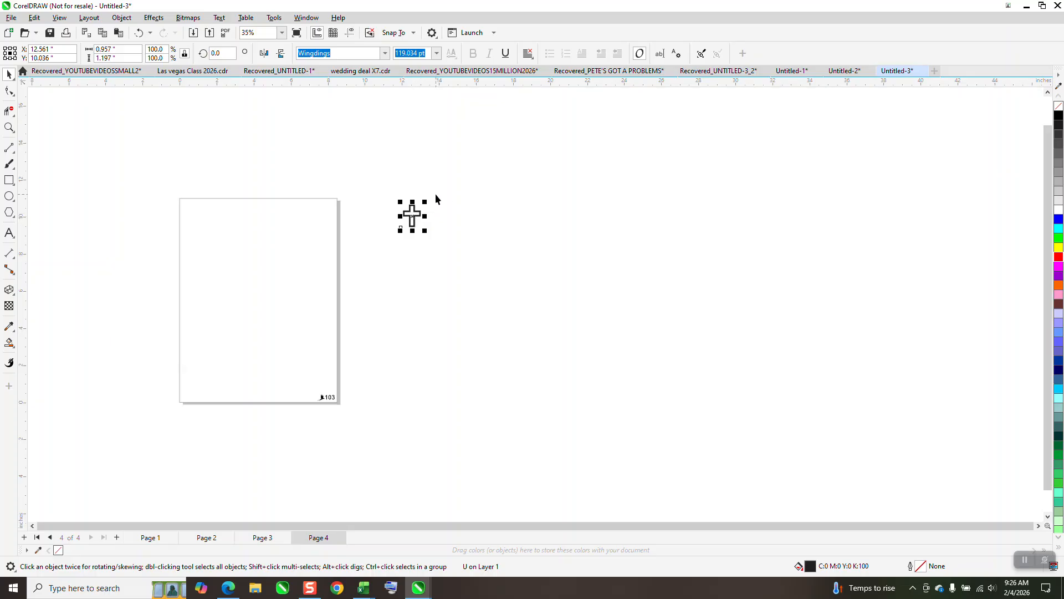
left_click(385, 53)
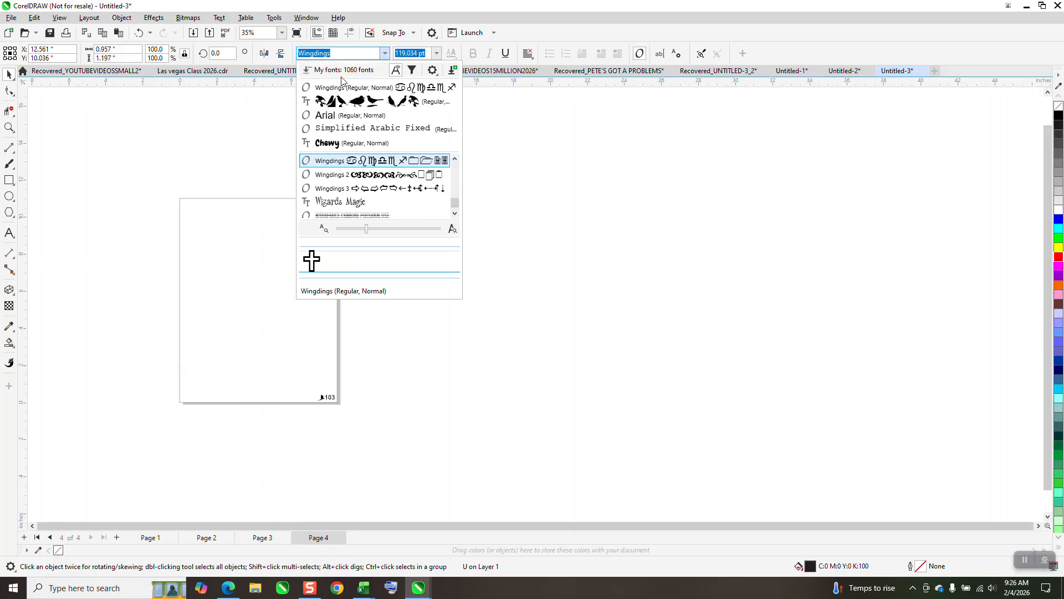
left_click(325, 114)
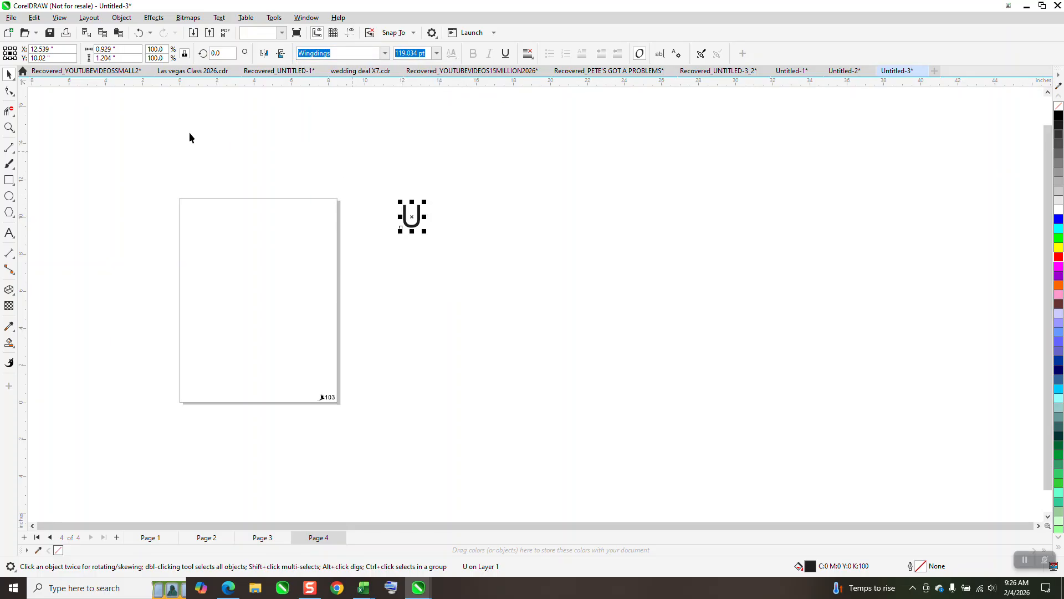
left_click(9, 91)
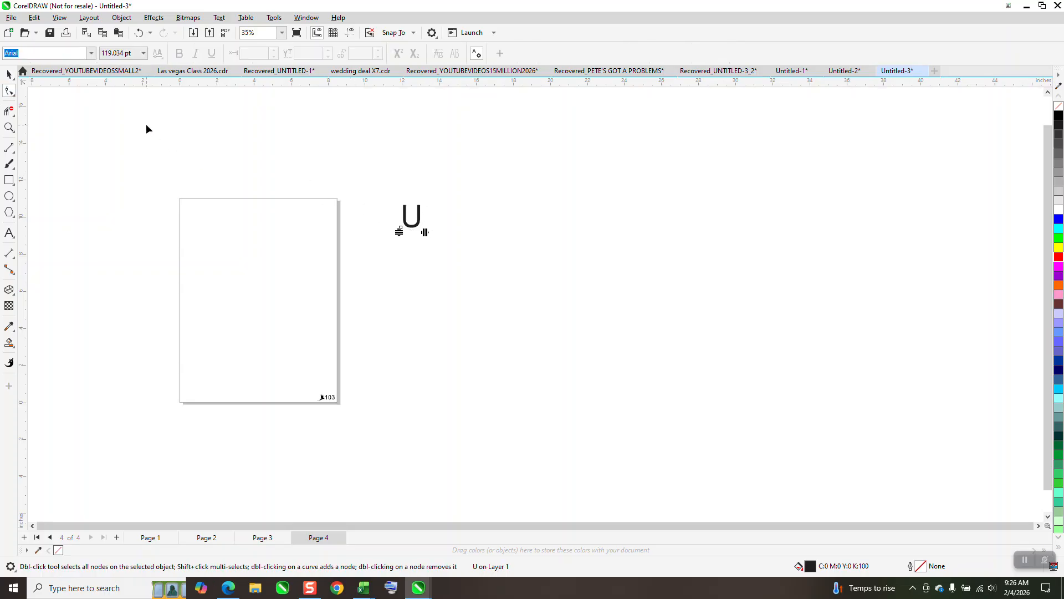
left_click(9, 73)
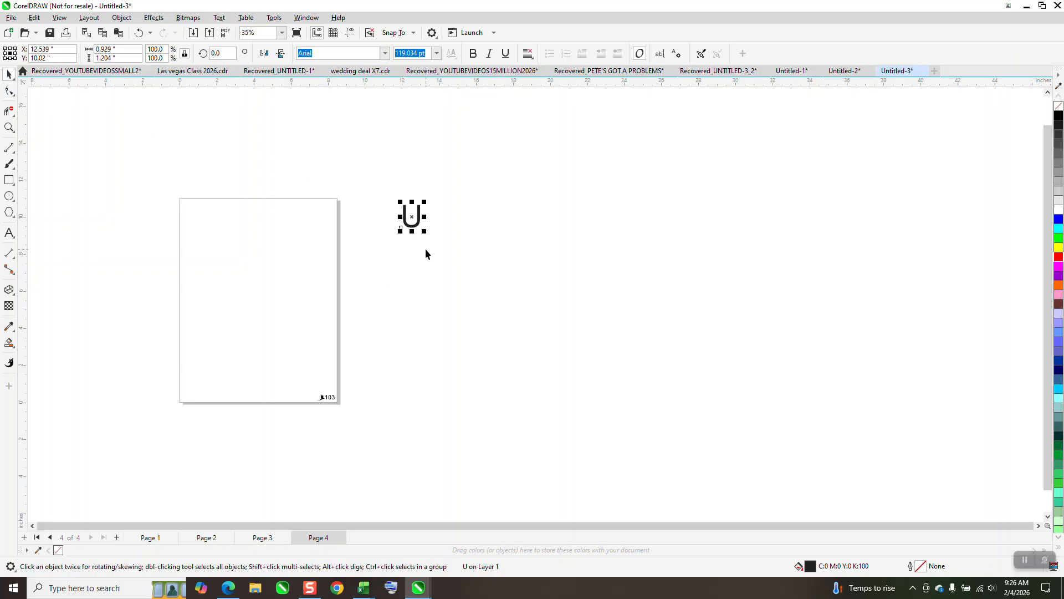
key("Delete")
On page 1, set the page number text to Arial and replace its leading bird character with a capital U.
left_click(9, 128)
left_click_drag(312, 383, 332, 400)
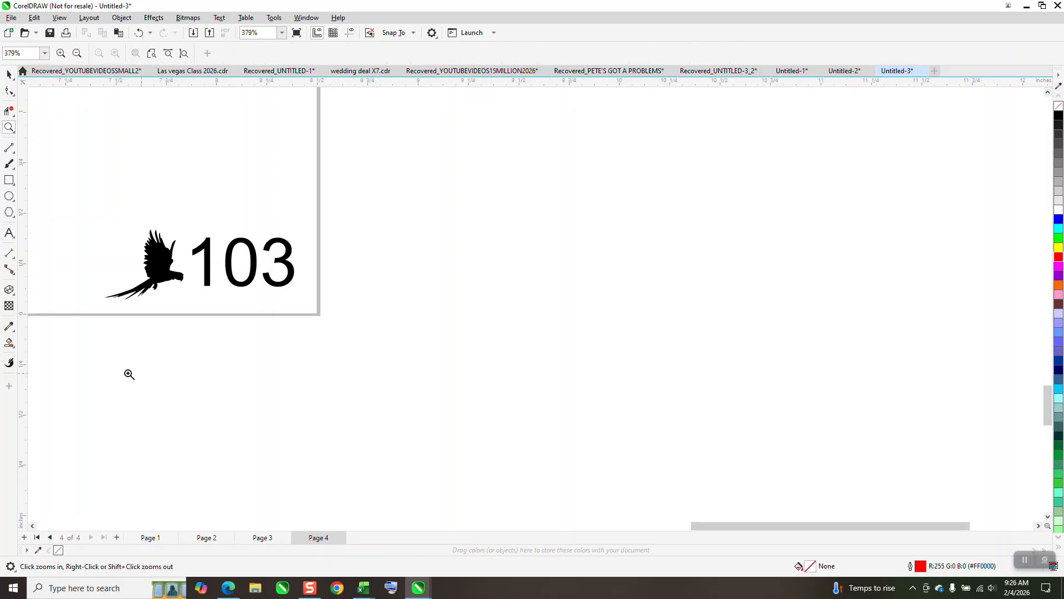
left_click(161, 537)
left_click(9, 233)
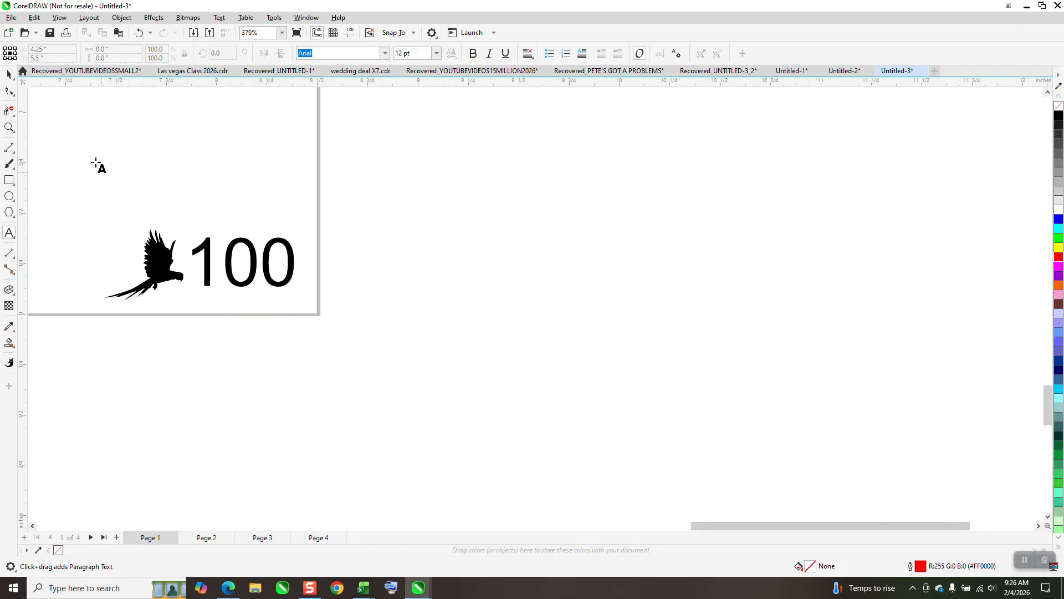
left_click(9, 74)
left_click(160, 249)
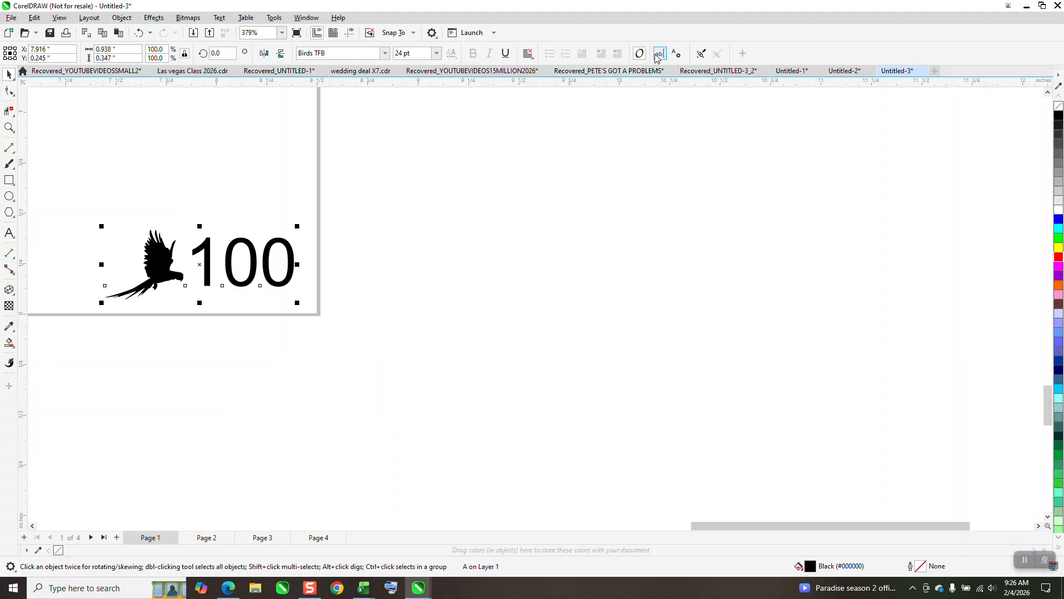
left_click(659, 53)
left_click(393, 121)
type("Arial")
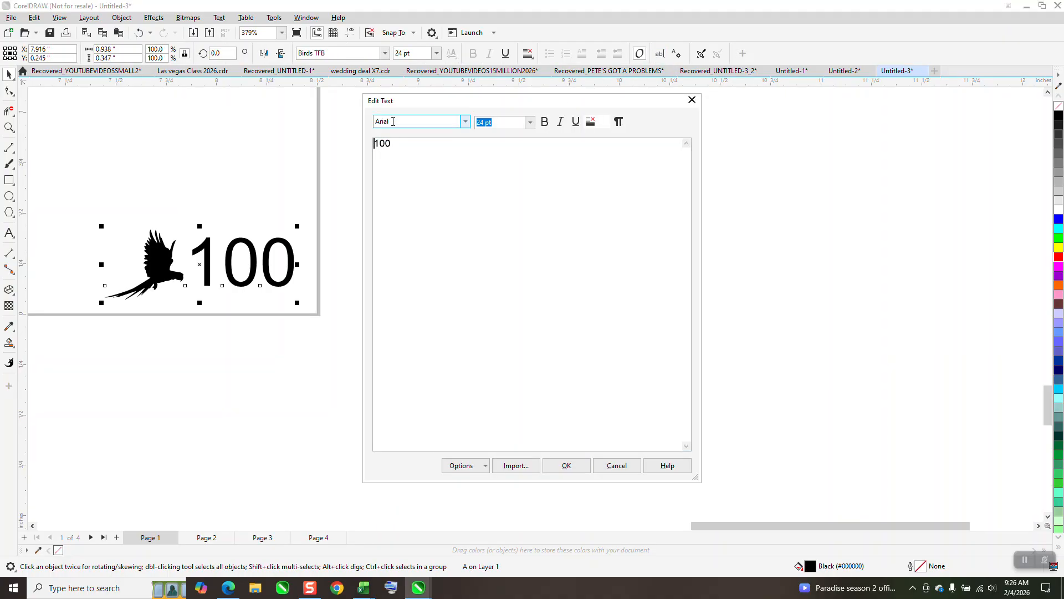
left_click(510, 297)
left_click(577, 466)
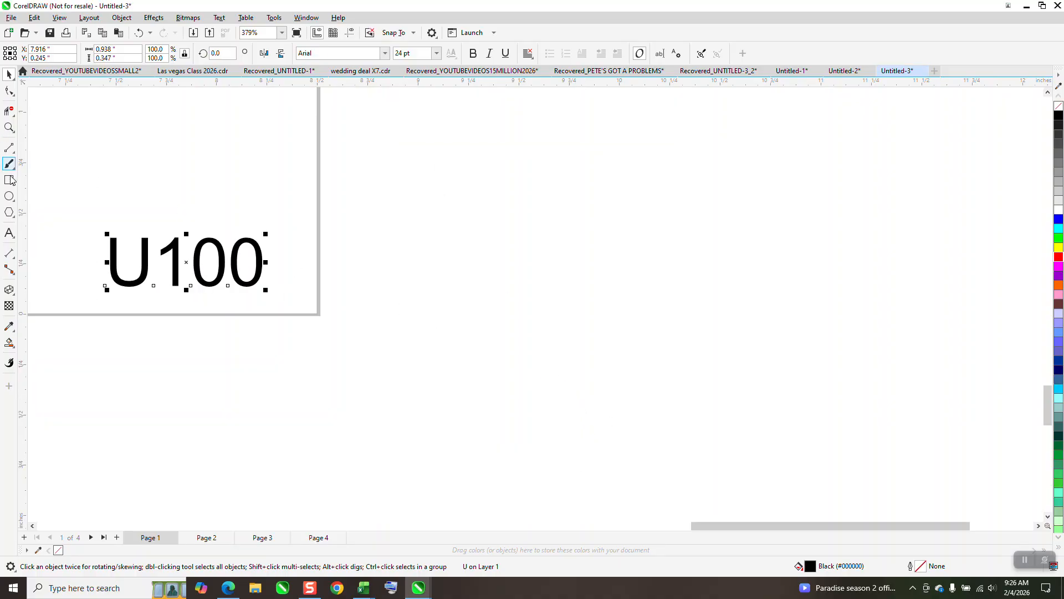
Set only the letter U in front of the page 1 number to the Wingdings font.
left_click(9, 232)
left_click_drag(154, 263, 101, 266)
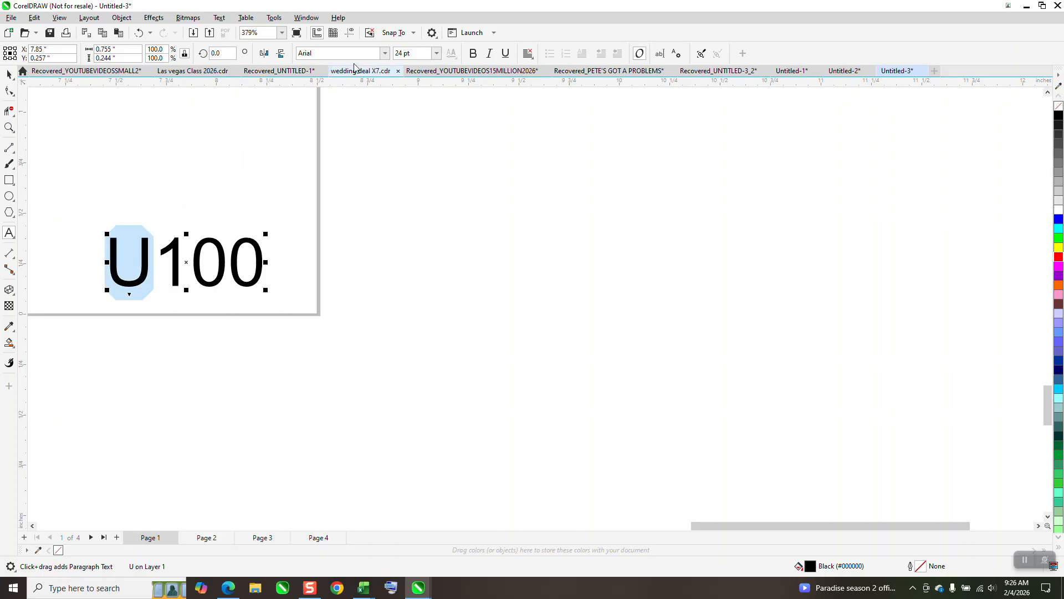
left_click(385, 52)
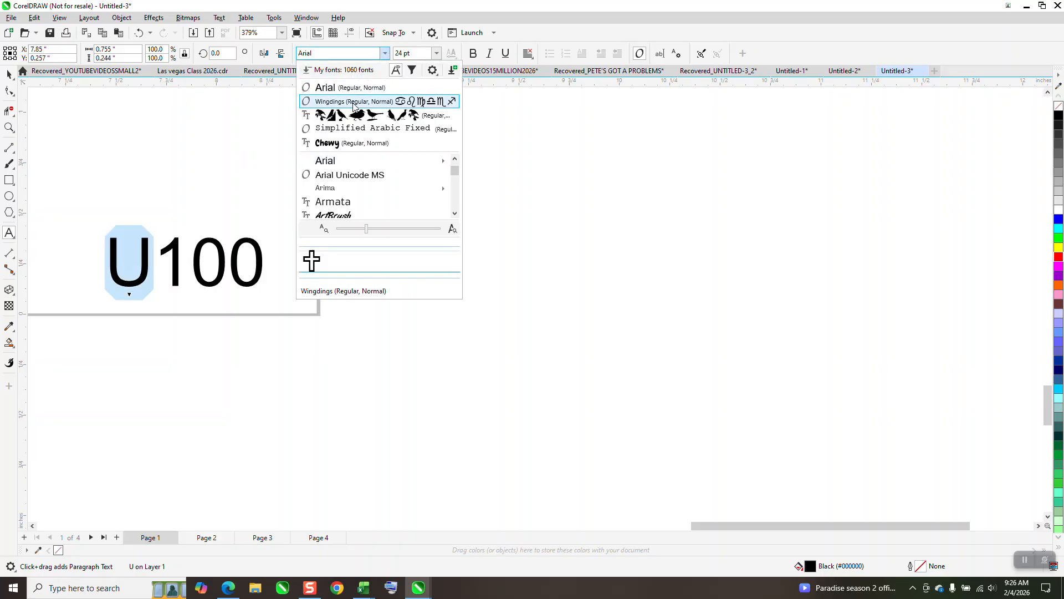
left_click(352, 102)
left_click(9, 75)
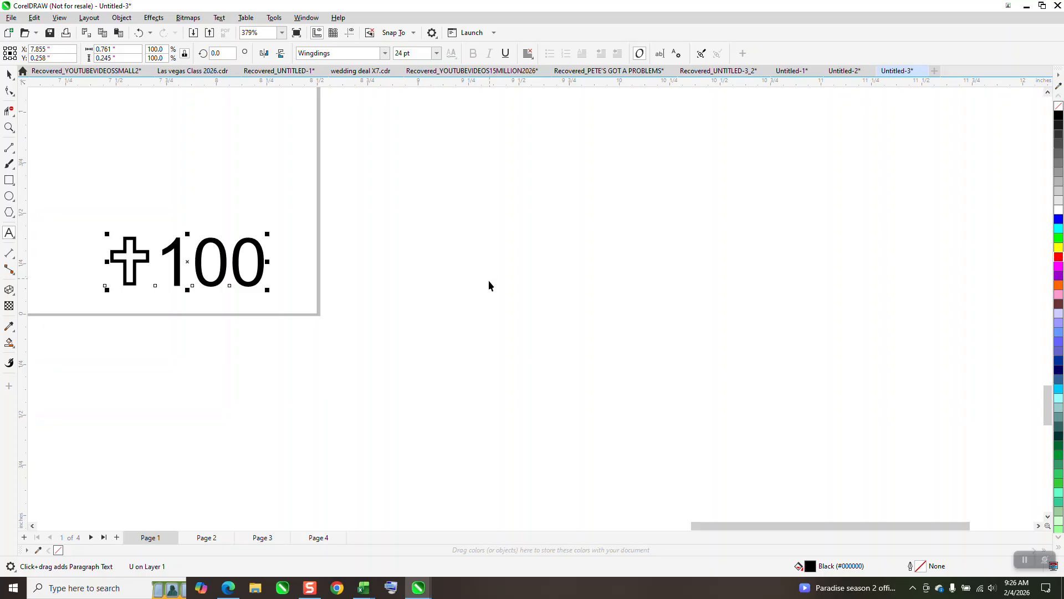
Check the symbol and page number in the corner of pages 2 and 4, examining page 4 up close.
scroll(478, 258, "down", 2)
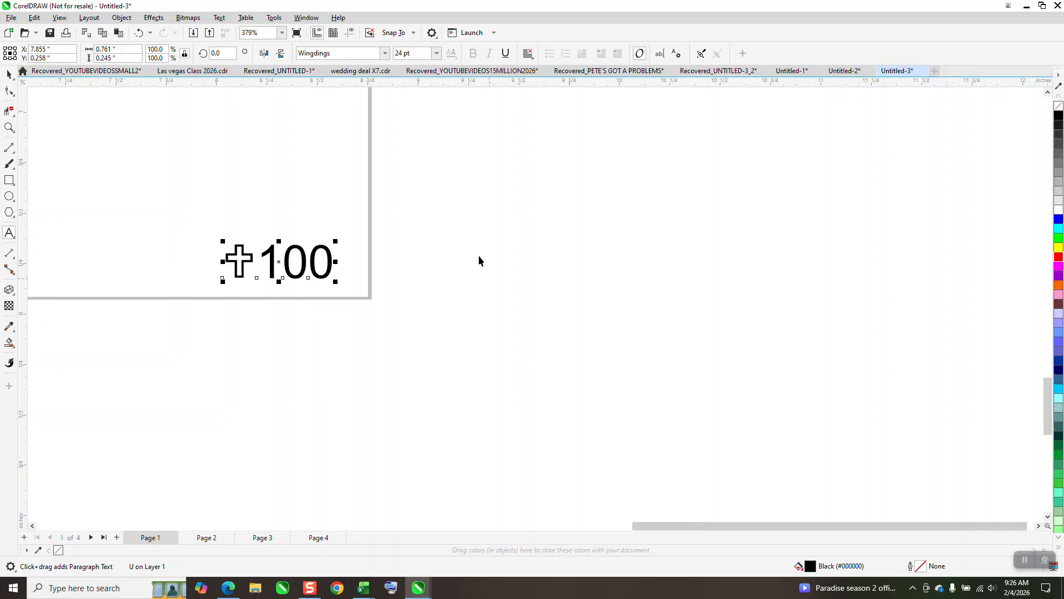
left_click(212, 538)
left_click(322, 538)
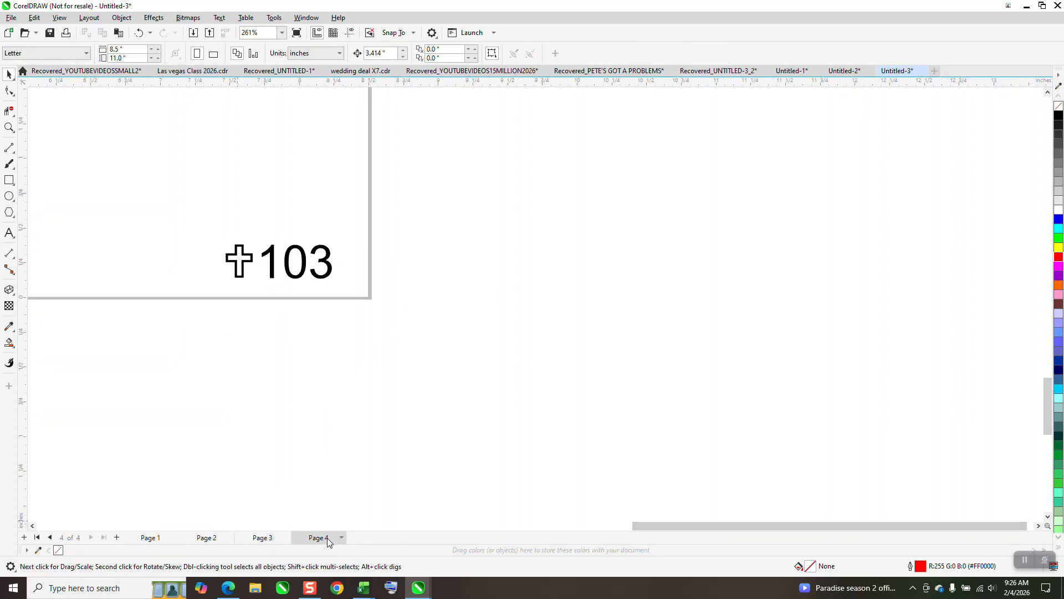
scroll(371, 357, "down", 10)
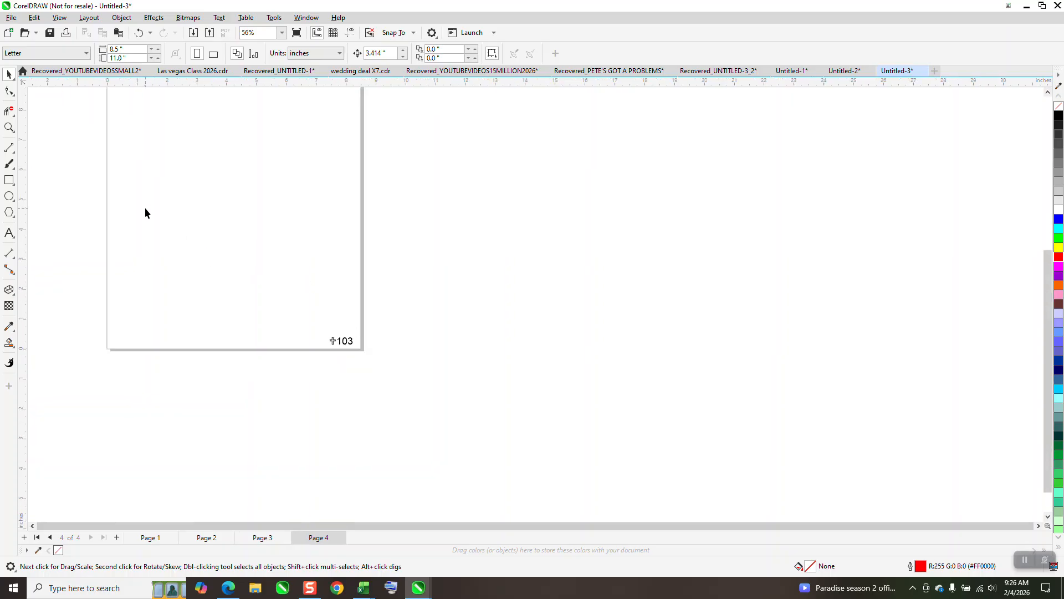
left_click(9, 128)
left_click_drag(108, 99, 329, 364)
left_click_drag(571, 373, 638, 416)
scroll(541, 408, "down", 5)
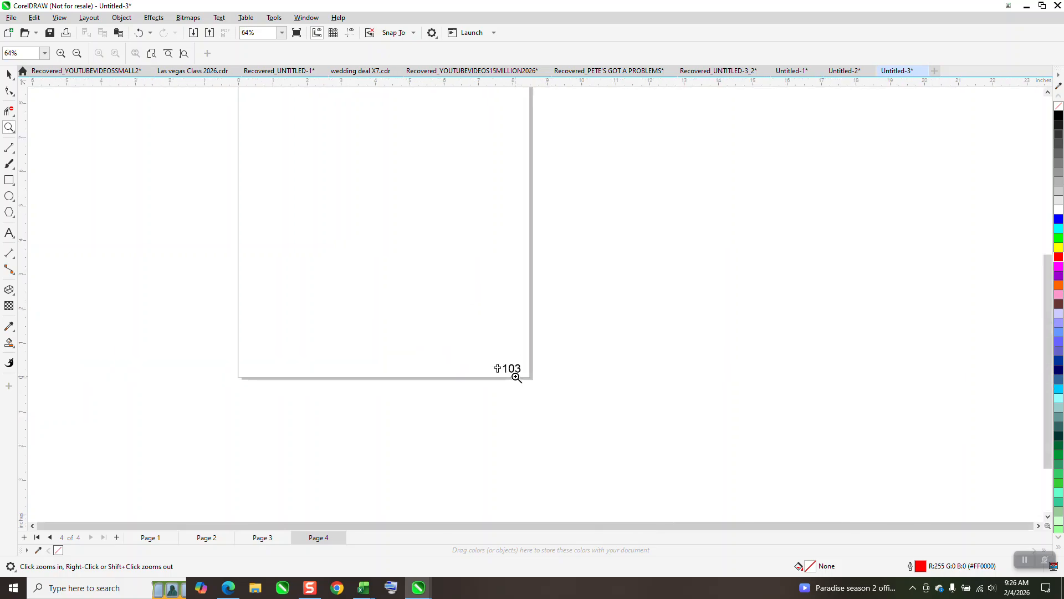
left_click_drag(483, 350, 541, 397)
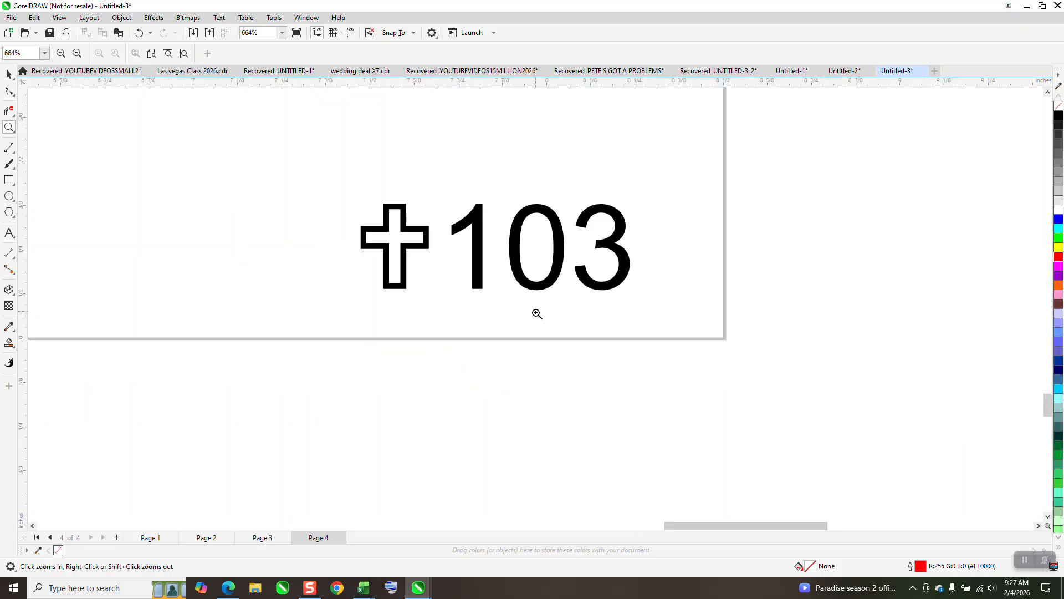
scroll(535, 312, "down", 6)
scroll(389, 293, "down", 1)
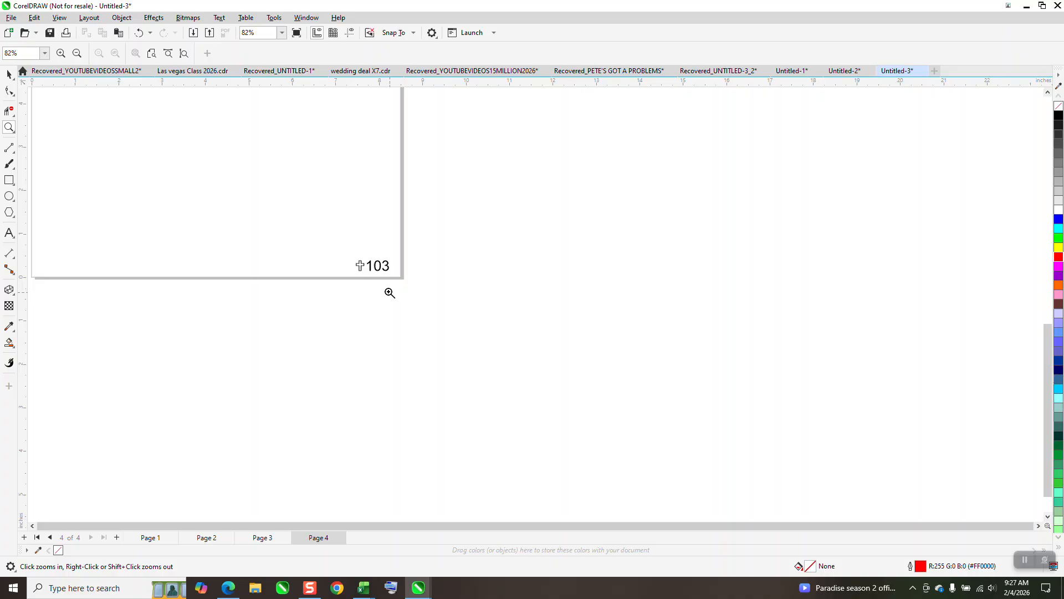
left_click_drag(350, 248, 455, 308)
scroll(481, 323, "down", 1)
scroll(483, 324, "down", 4)
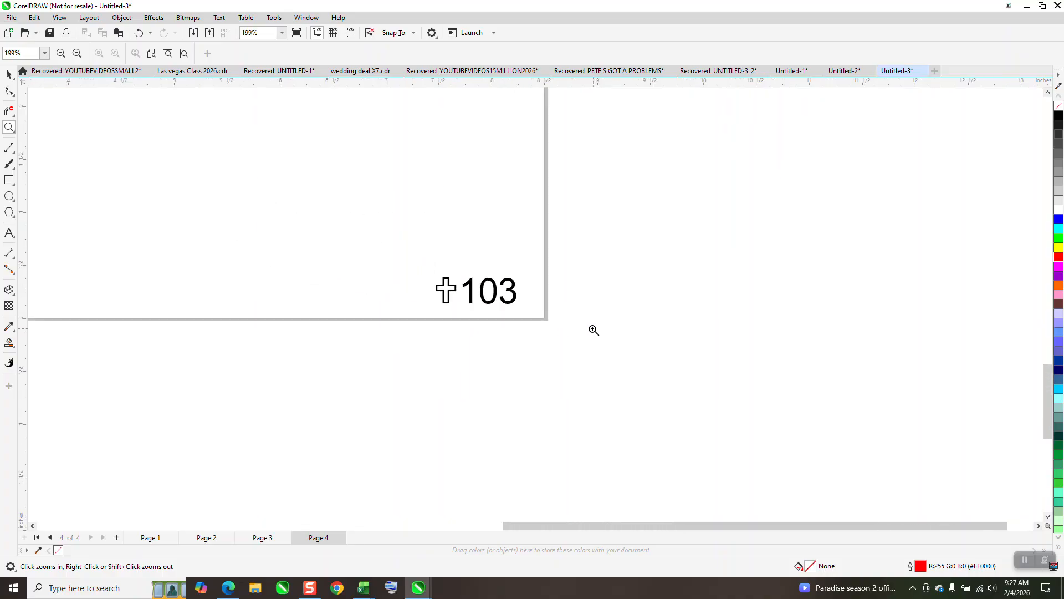